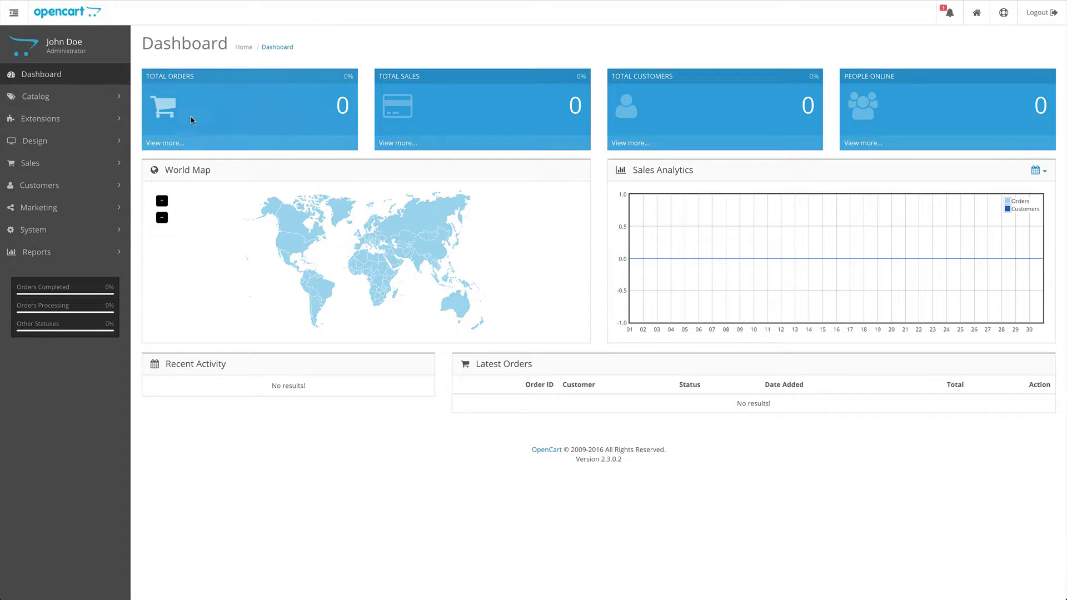
Expand the Catalog menu in the admin sidebar.
click(95, 100)
Check the Cameras category's Google Product Category on its Feed tab, then go to Products.
click(65, 120)
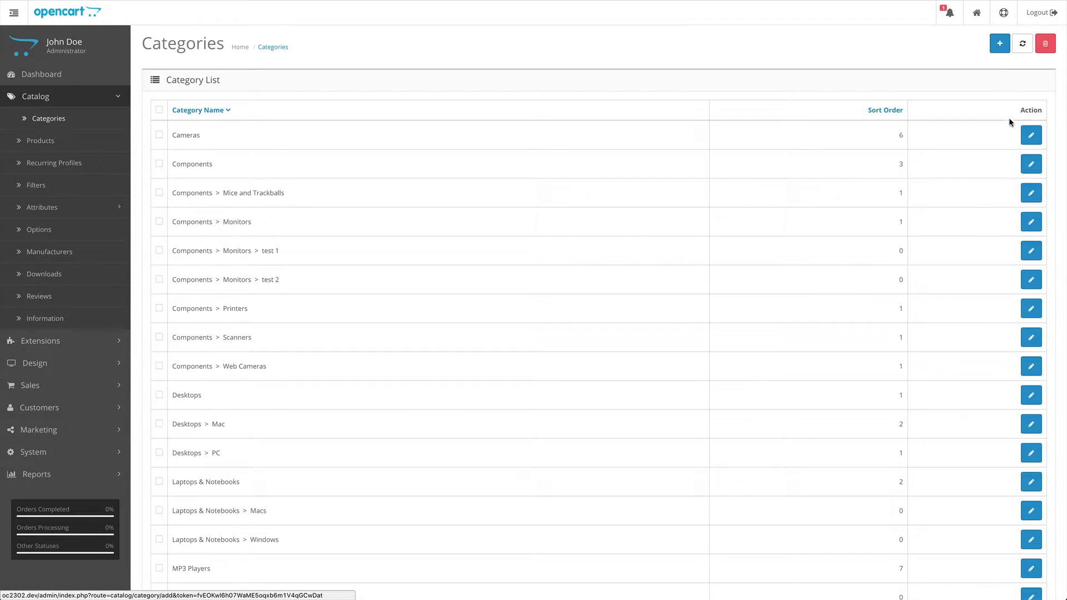
click(1029, 136)
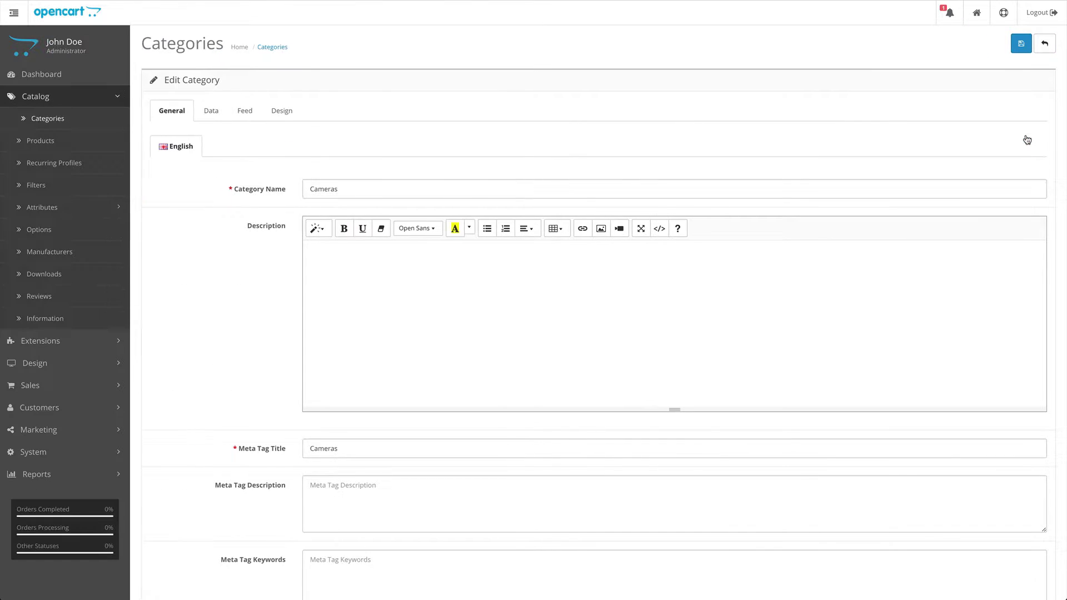
click(246, 118)
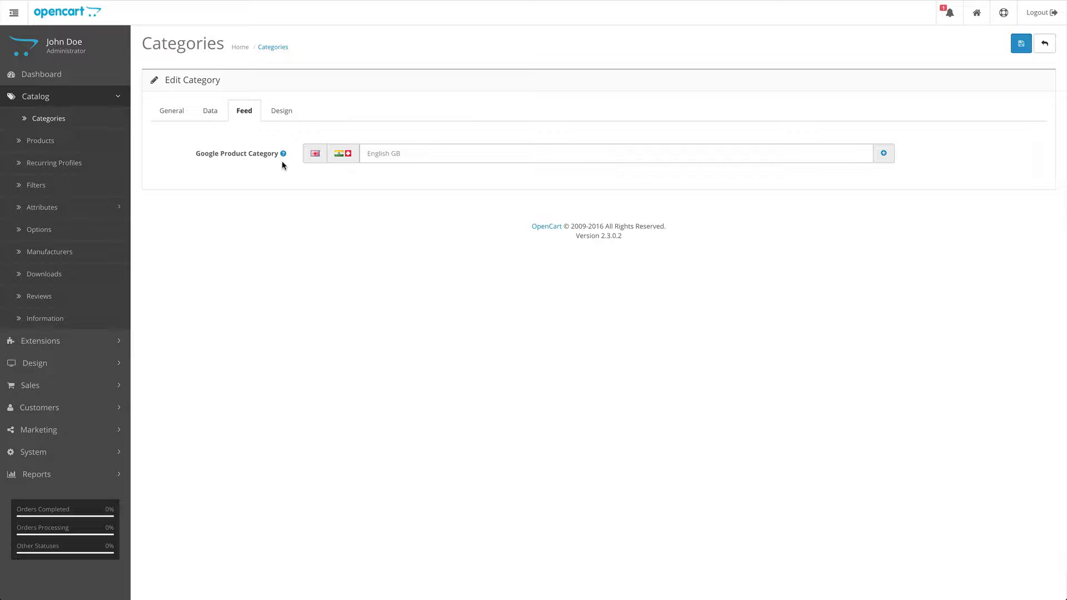
click(398, 155)
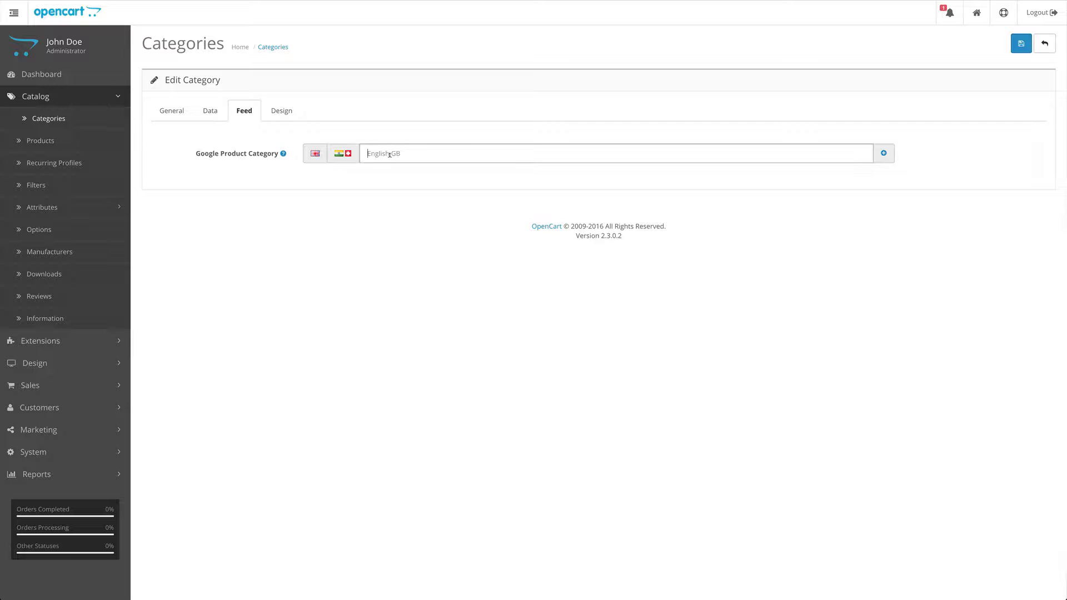
click(405, 198)
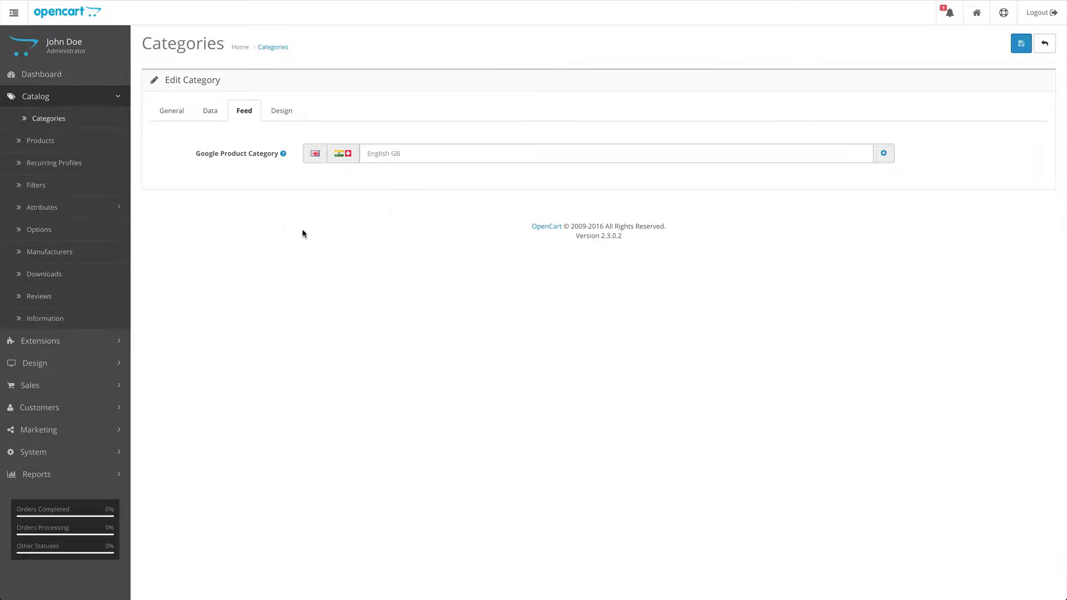
click(53, 143)
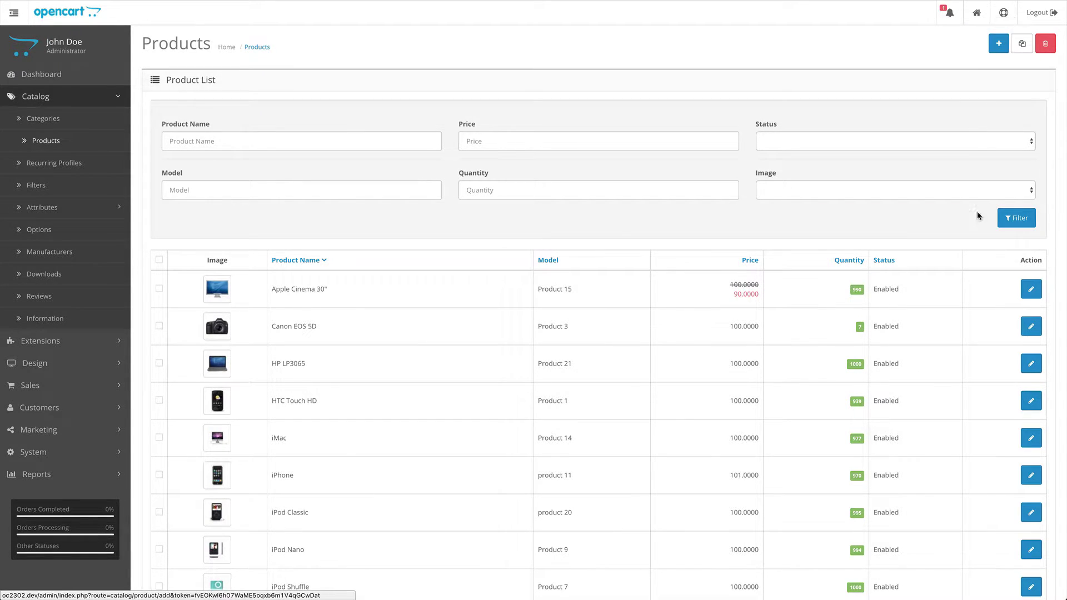
Show the Feed tab in the Apple Cinema 30" product's edit form.
click(1031, 289)
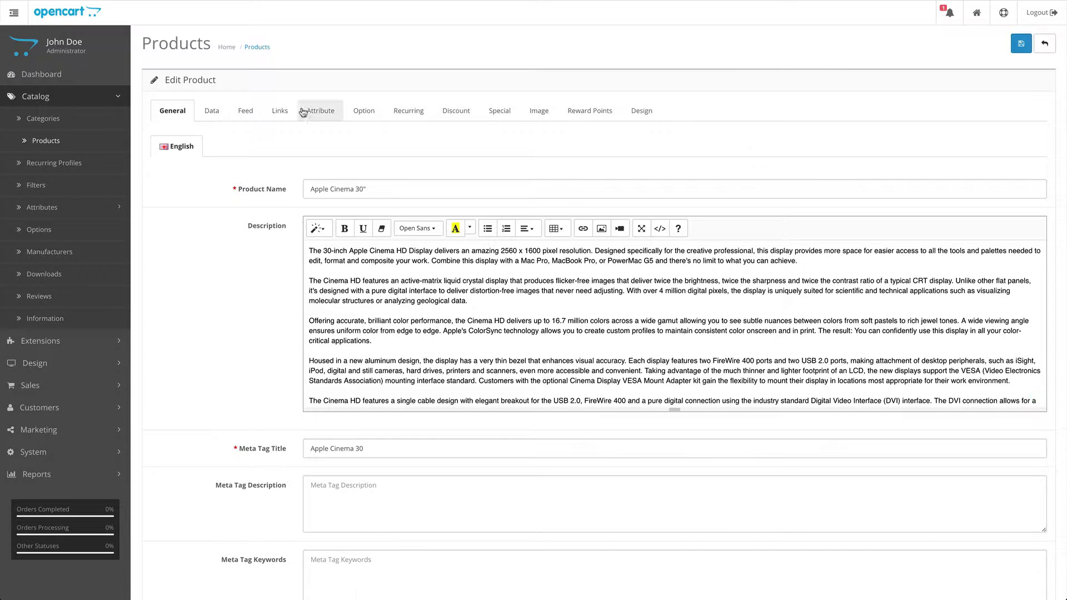
click(249, 122)
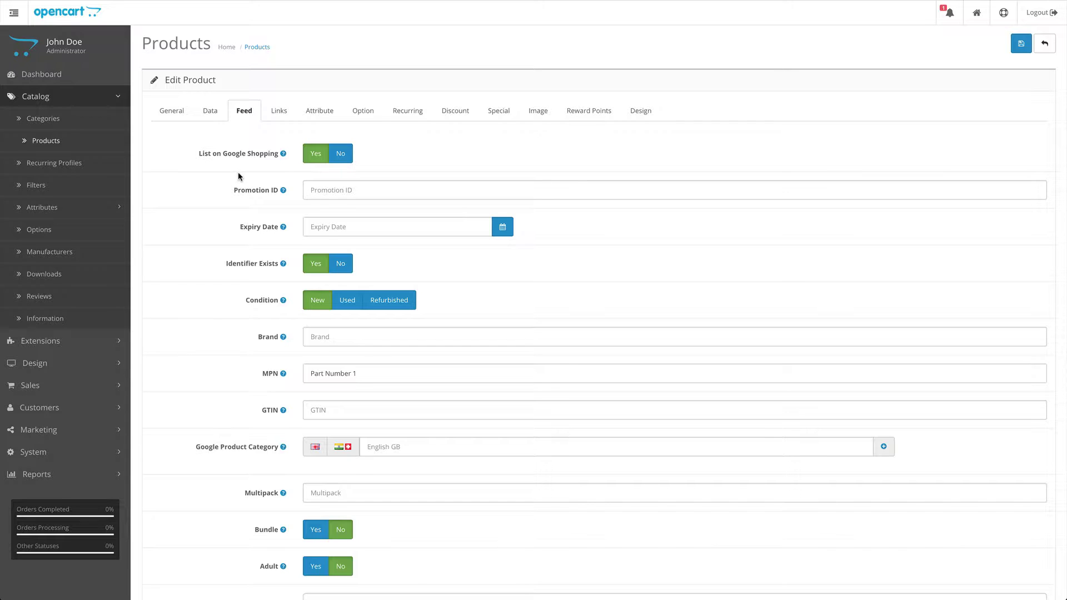
click(338, 162)
click(315, 156)
click(332, 189)
click(336, 229)
right_click(391, 269)
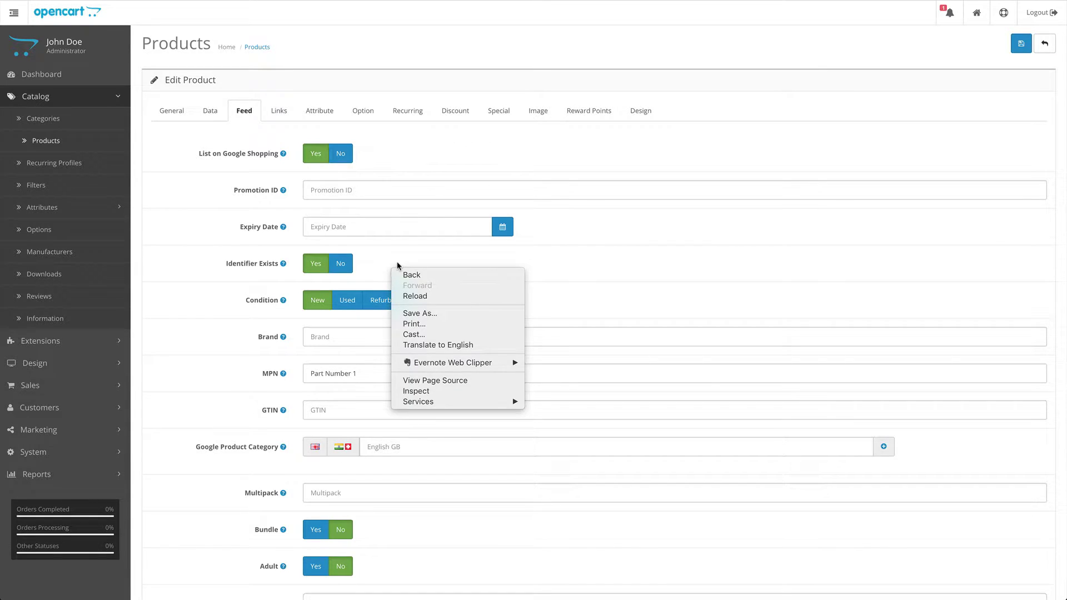
key(Escape)
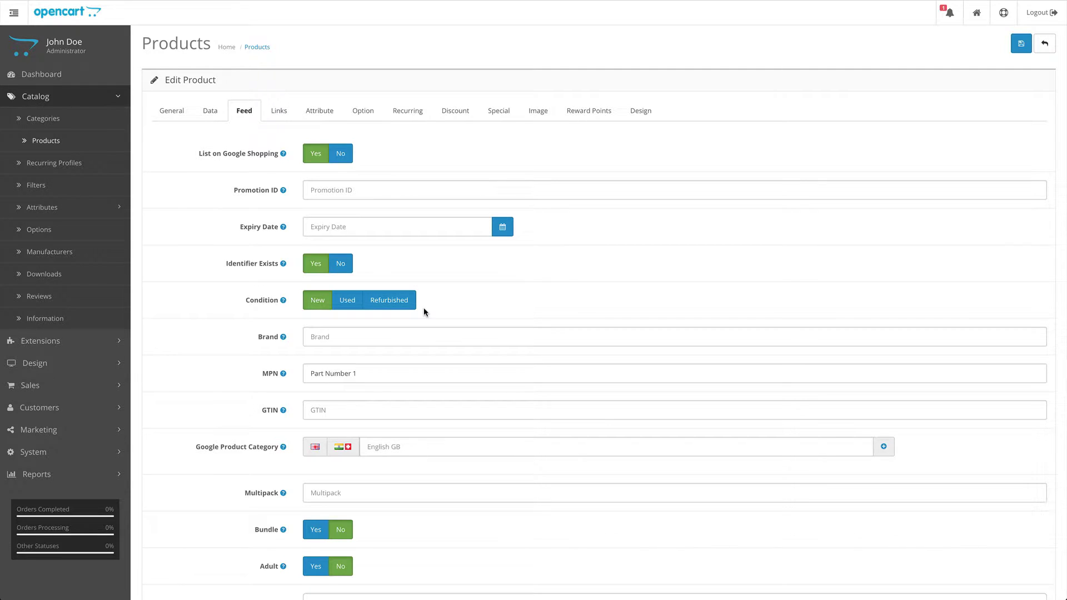
scroll(423, 312, down, 1)
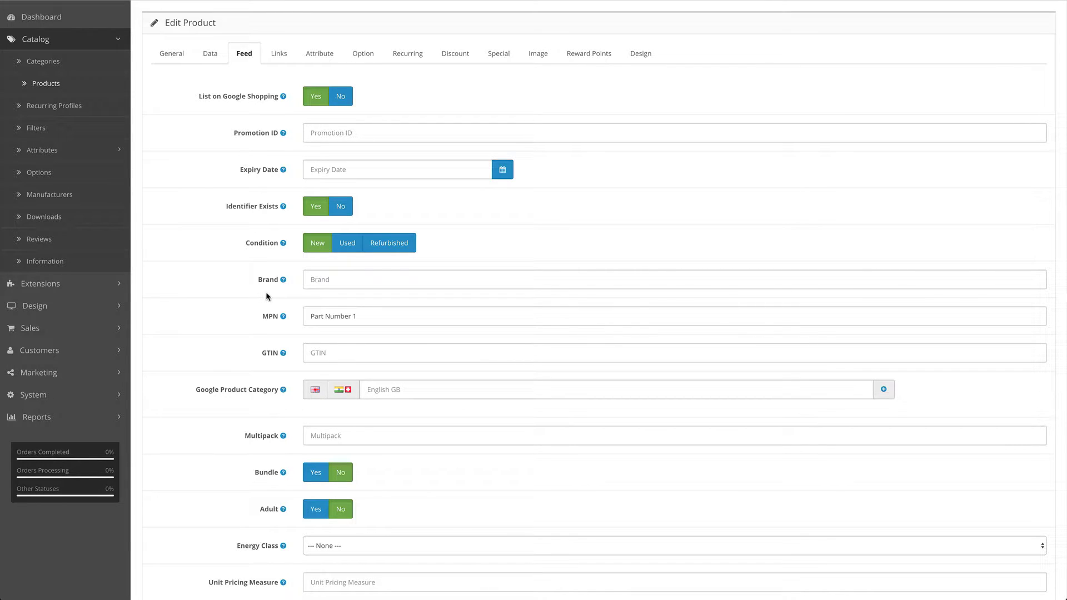
click(278, 59)
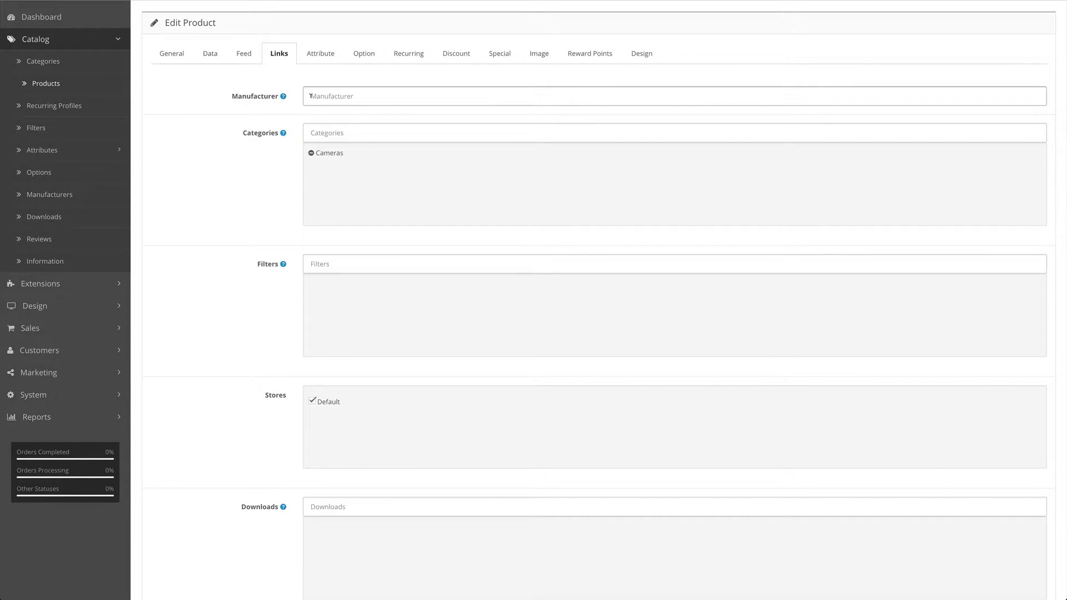
click(250, 54)
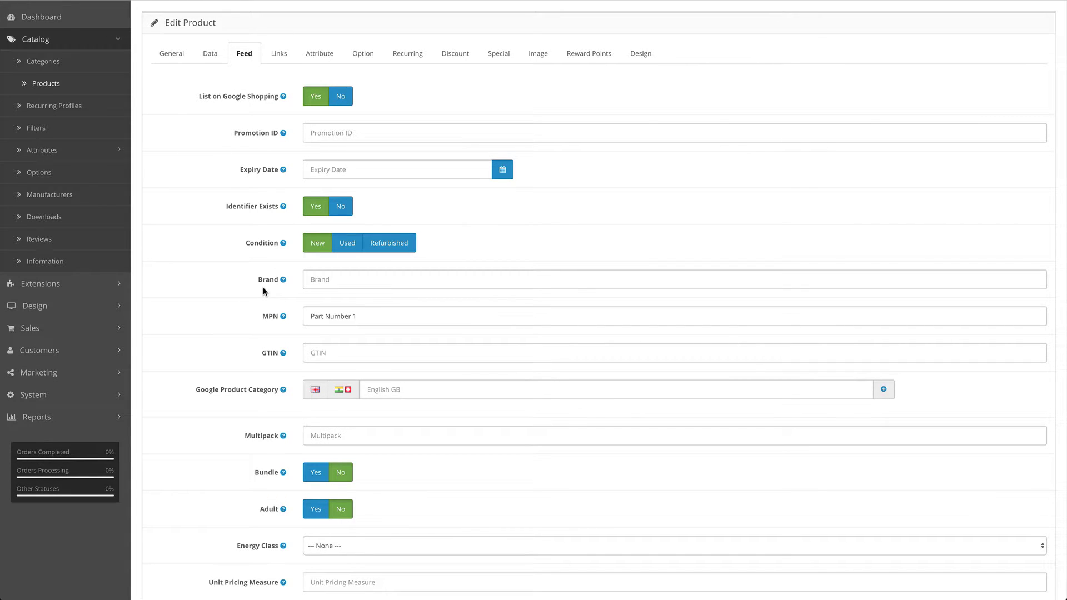
click(322, 283)
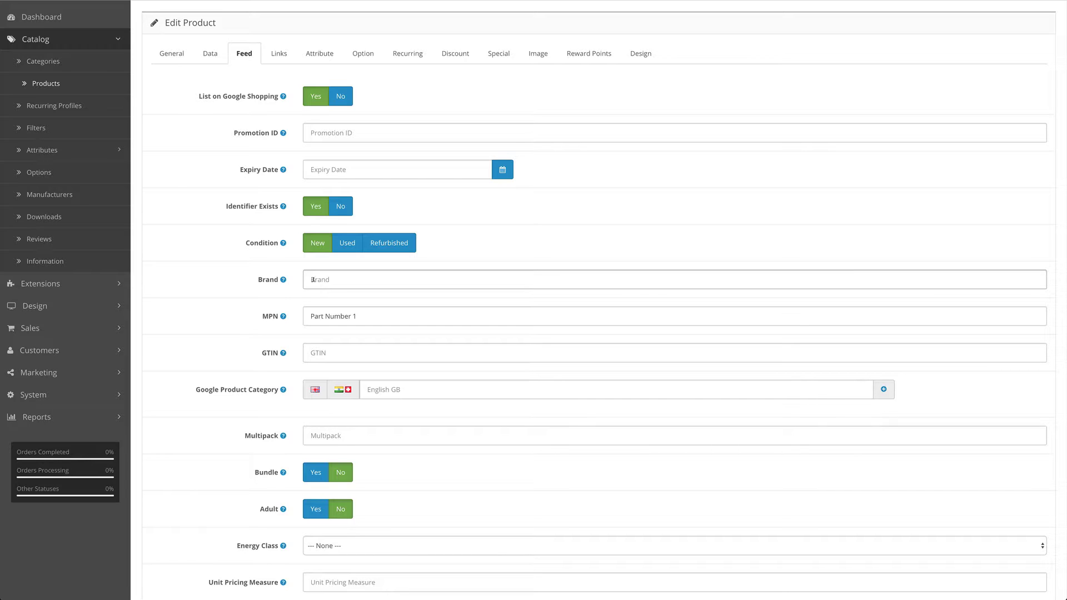
click(281, 58)
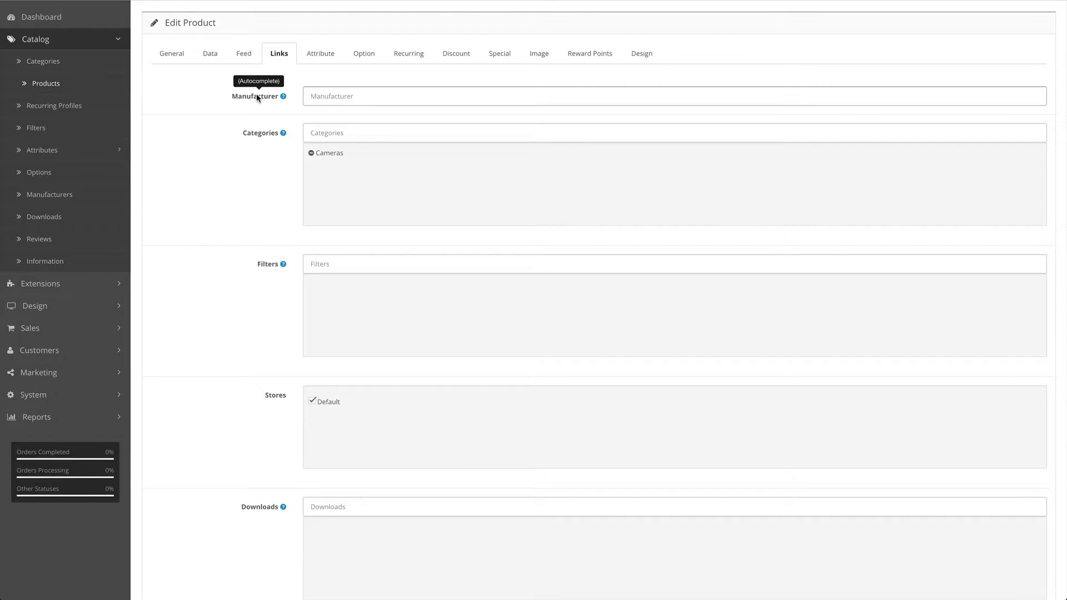
click(241, 53)
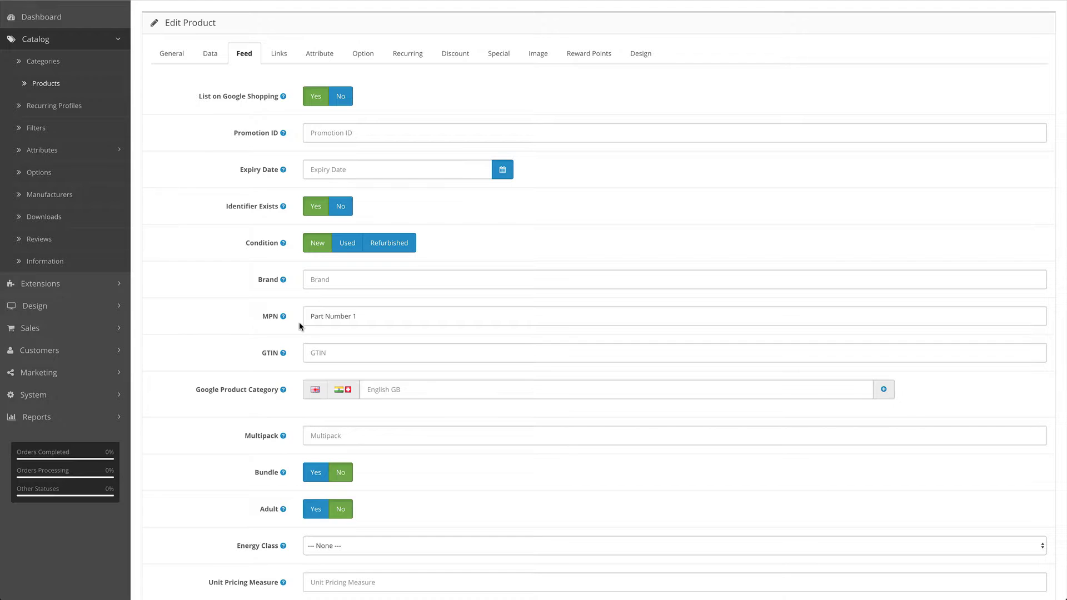
click(333, 321)
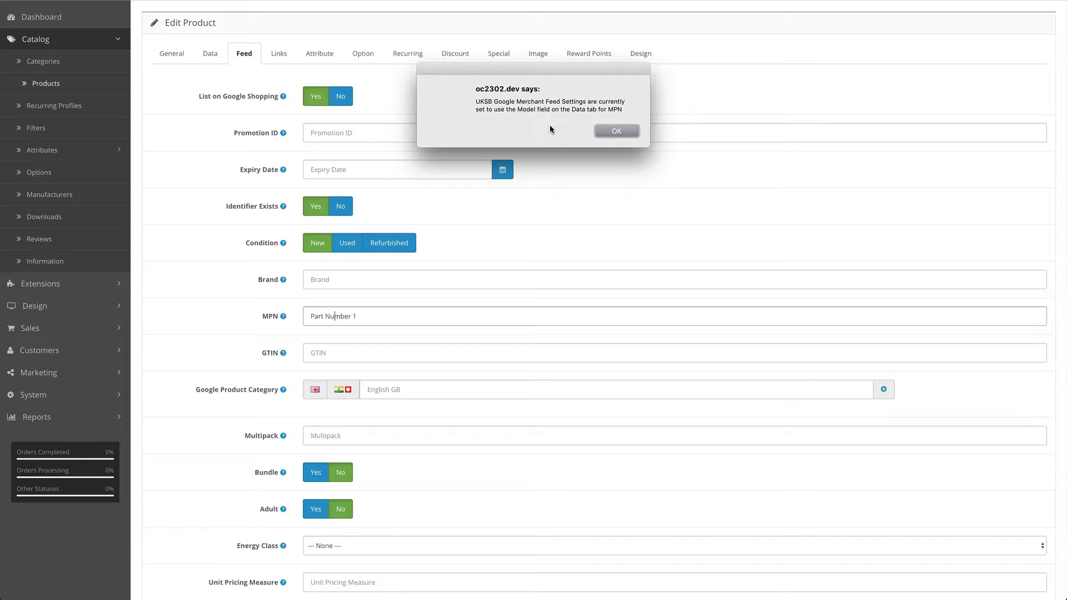
click(596, 130)
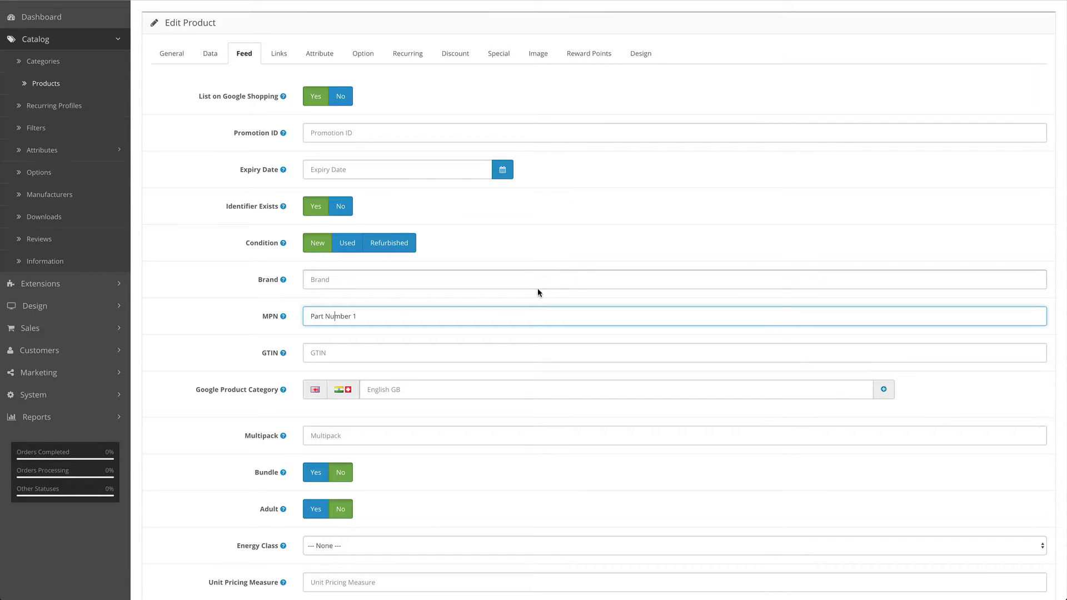
click(536, 303)
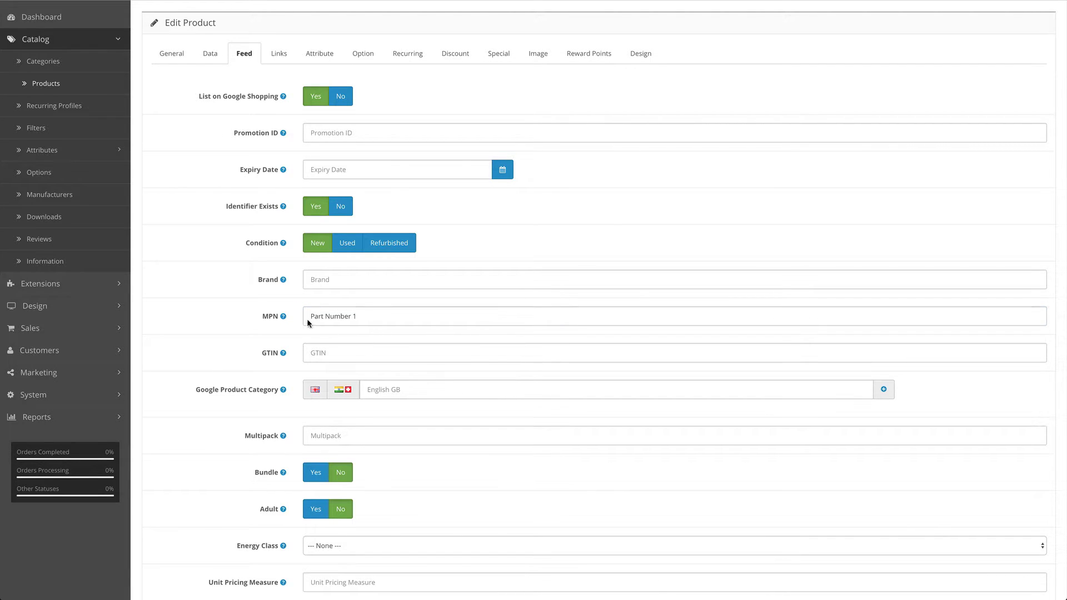
click(334, 316)
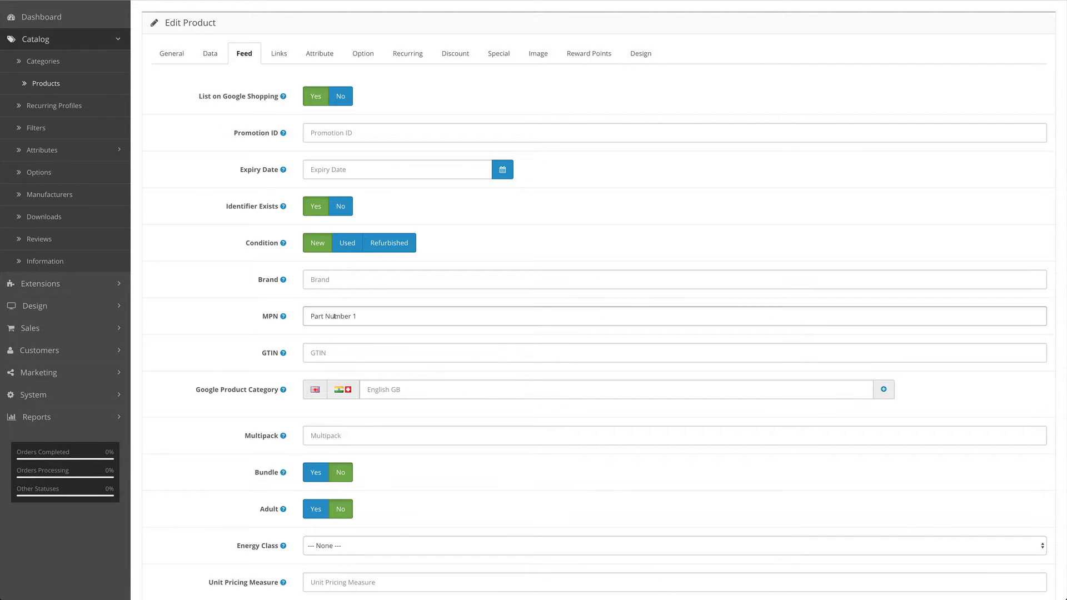
click(211, 53)
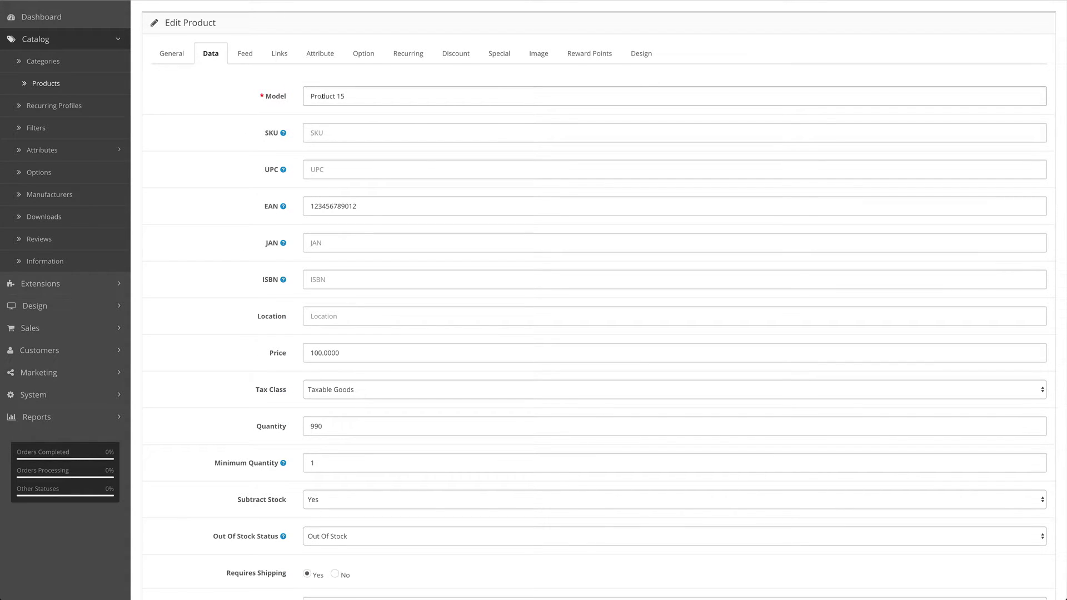
click(234, 56)
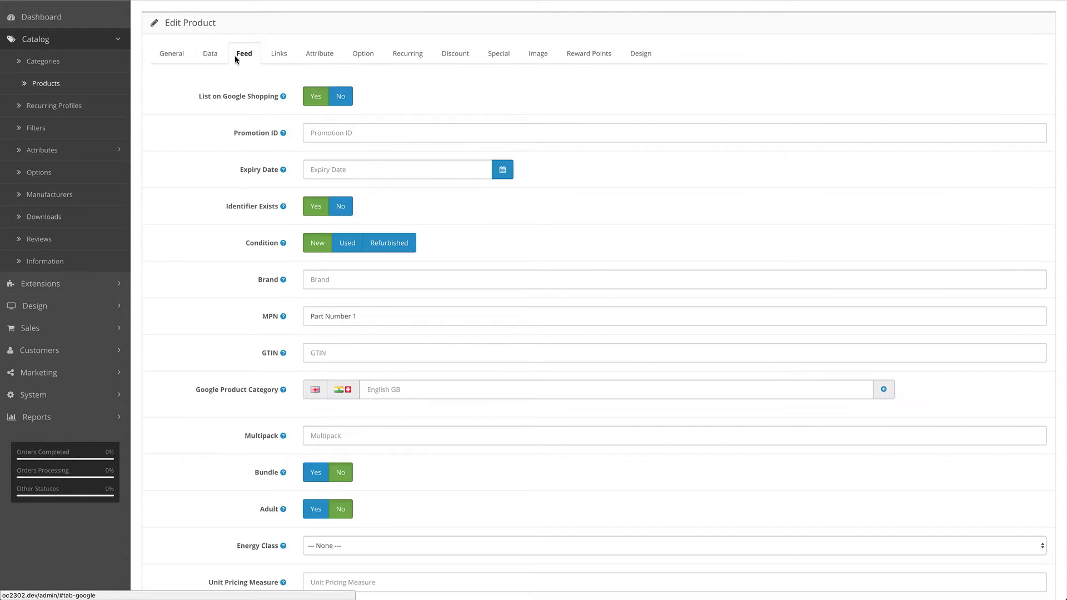
mouse_move(266, 360)
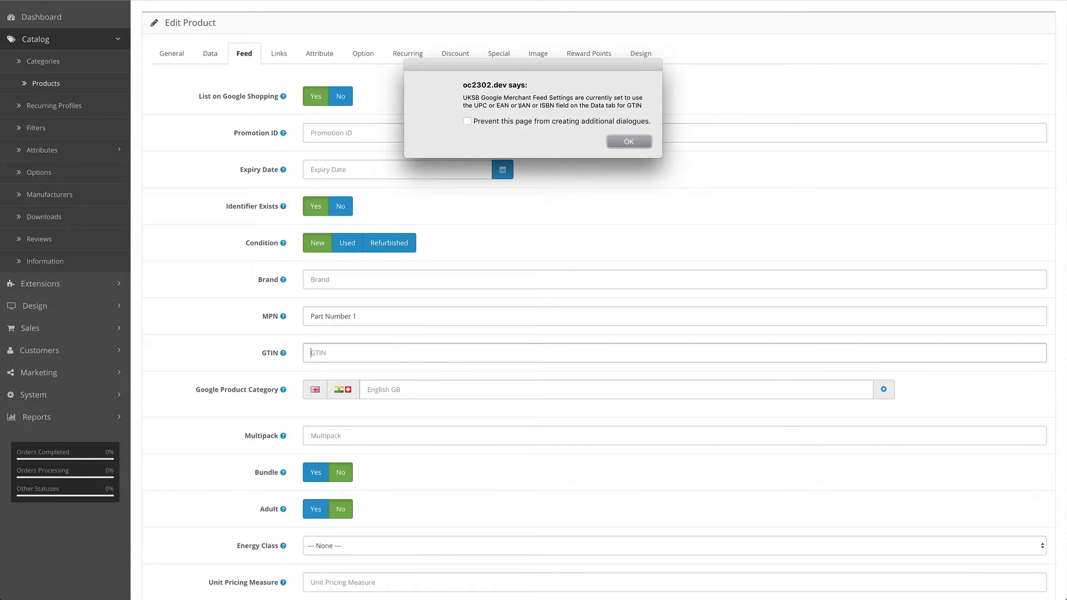
click(630, 142)
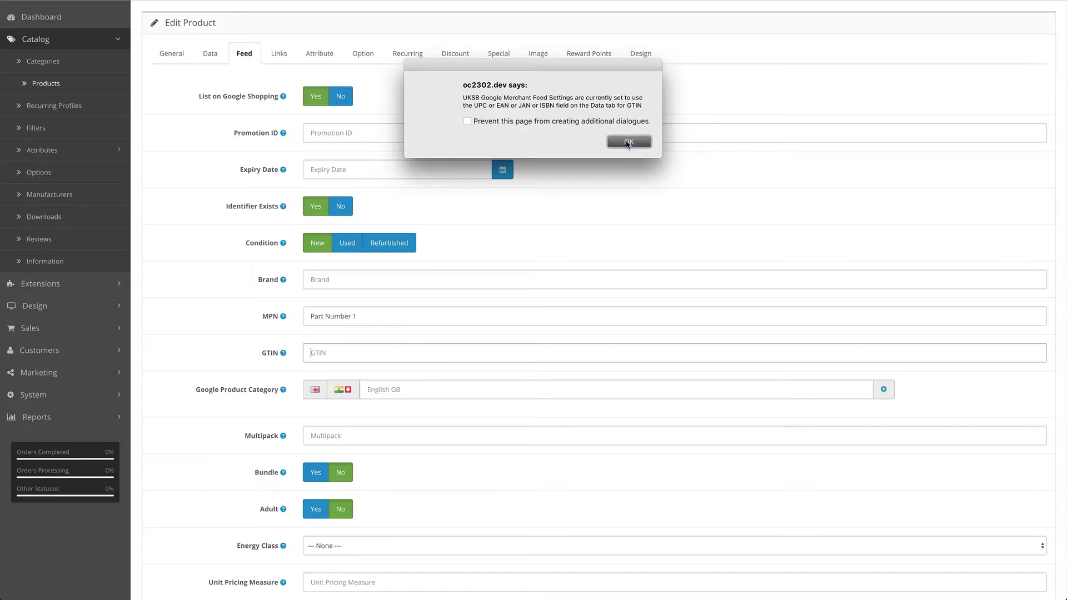
click(275, 364)
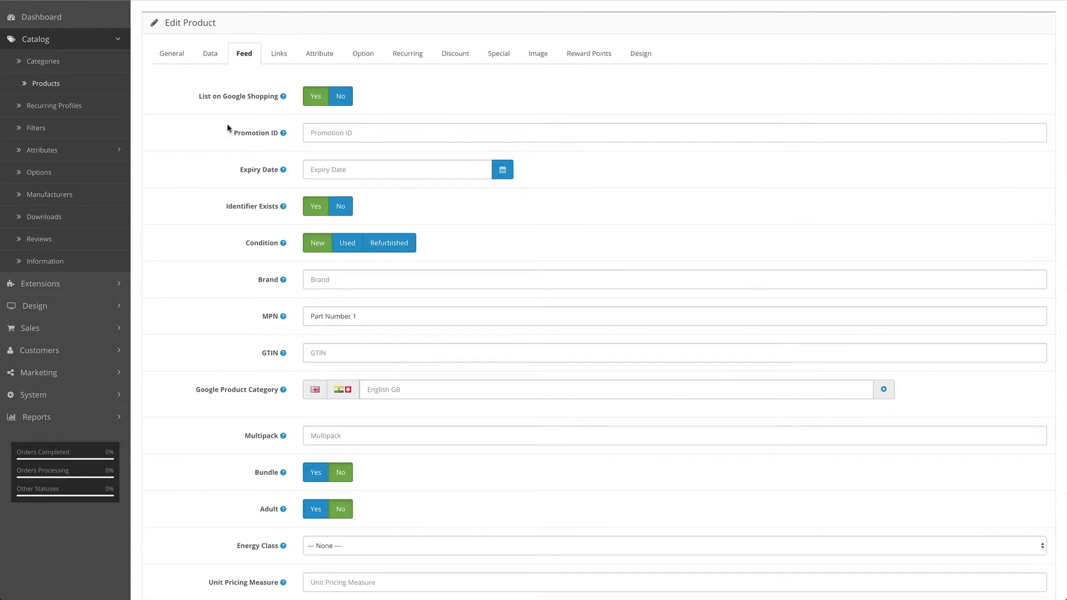
click(211, 63)
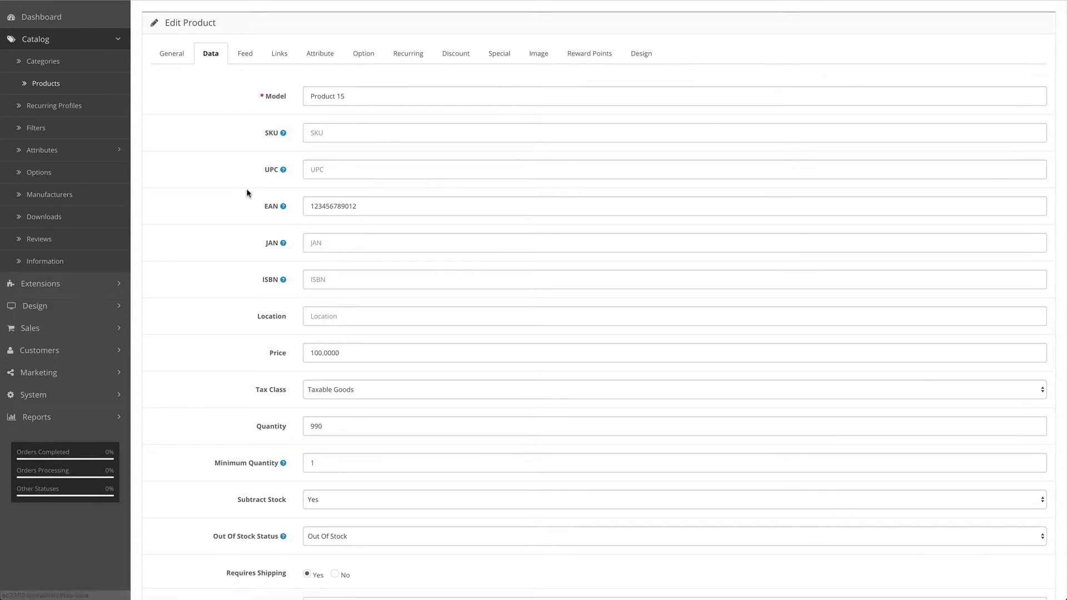
click(314, 168)
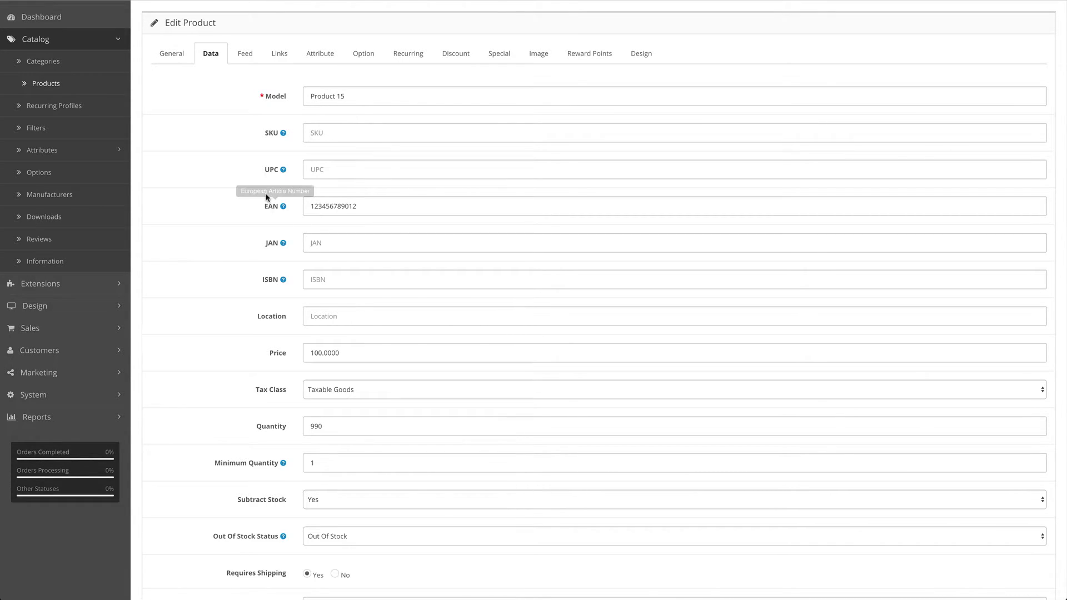
Back on Feed, acknowledge that GTIN and MPN 'Part Number 1' come from the Data tab.
click(239, 61)
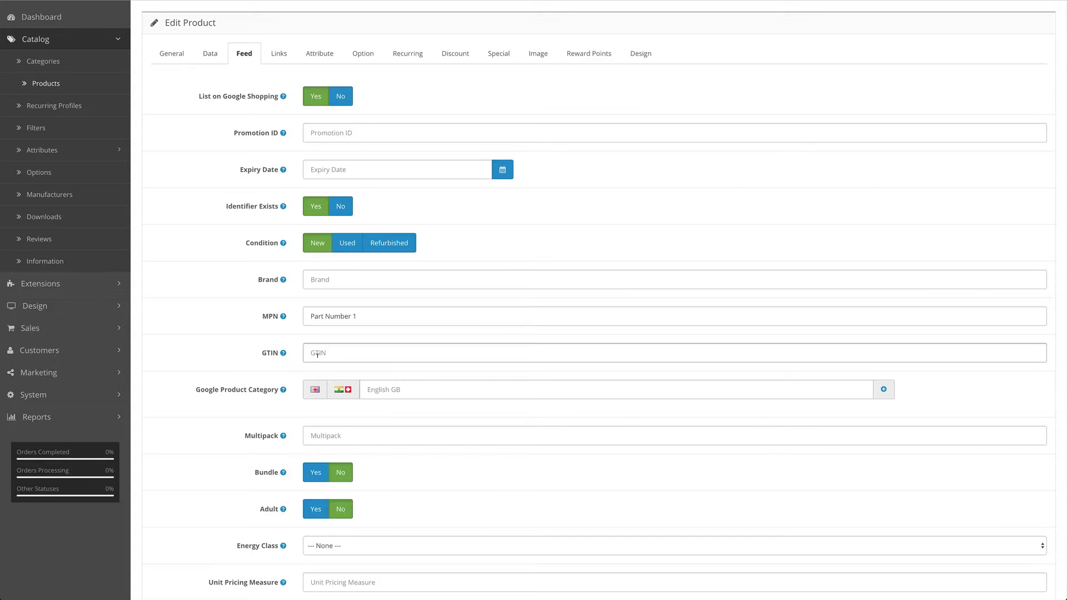
click(317, 355)
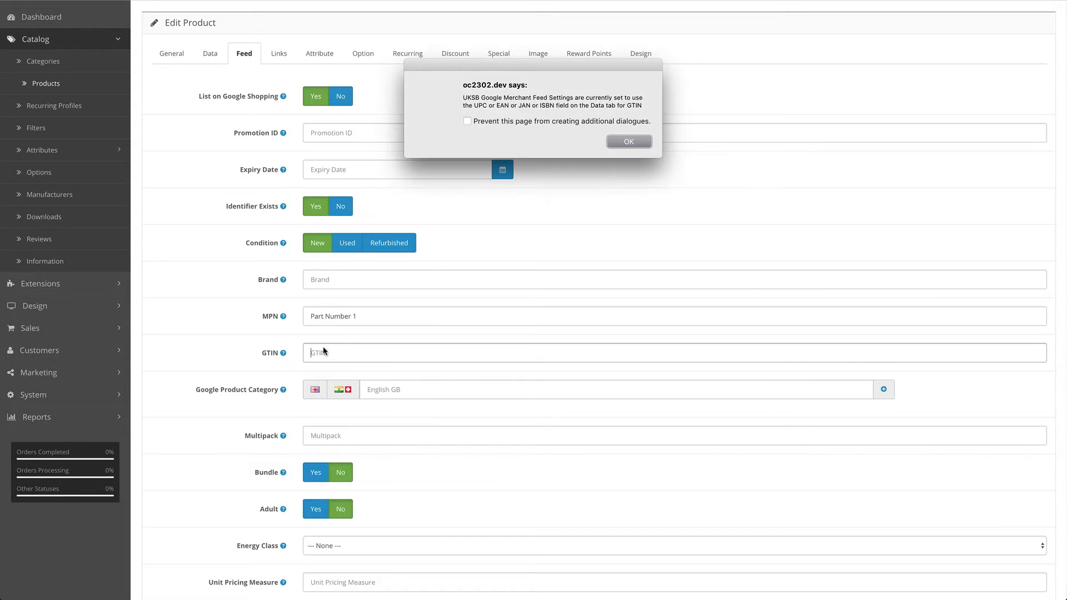
click(615, 145)
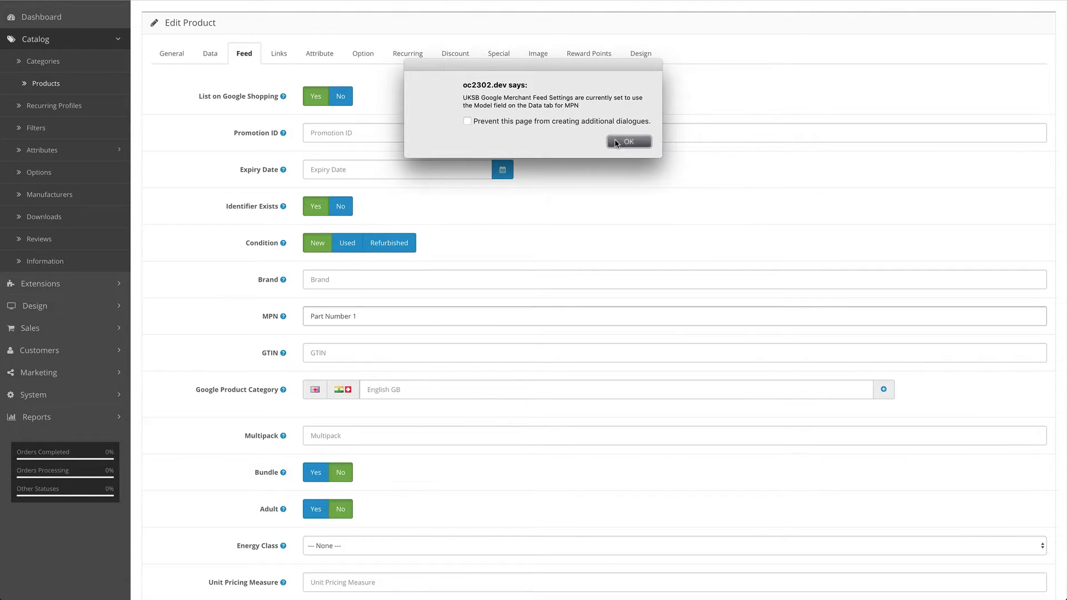
click(615, 139)
click(333, 316)
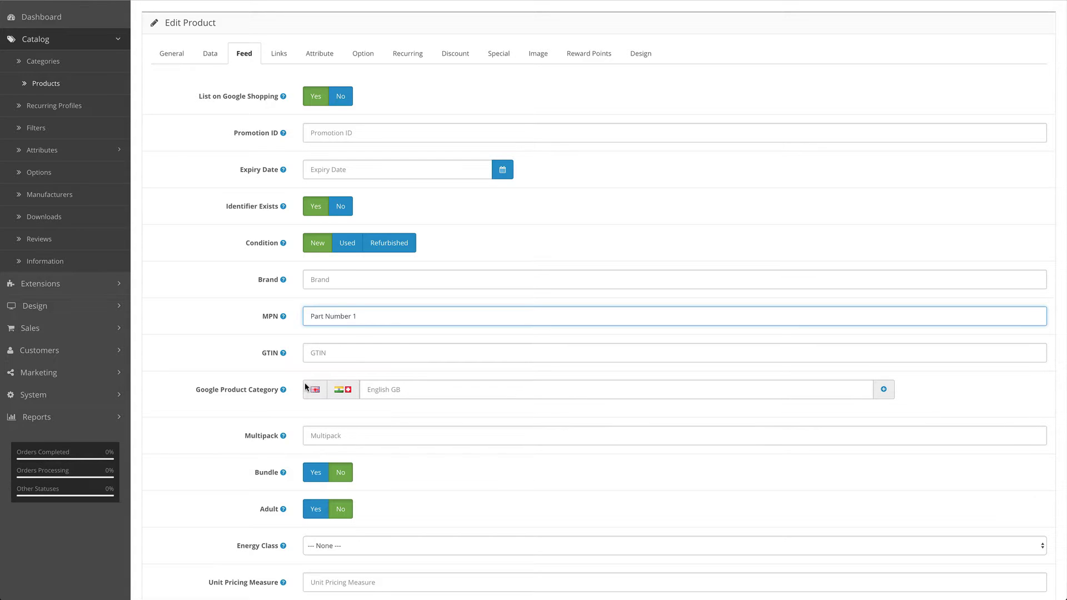
click(382, 390)
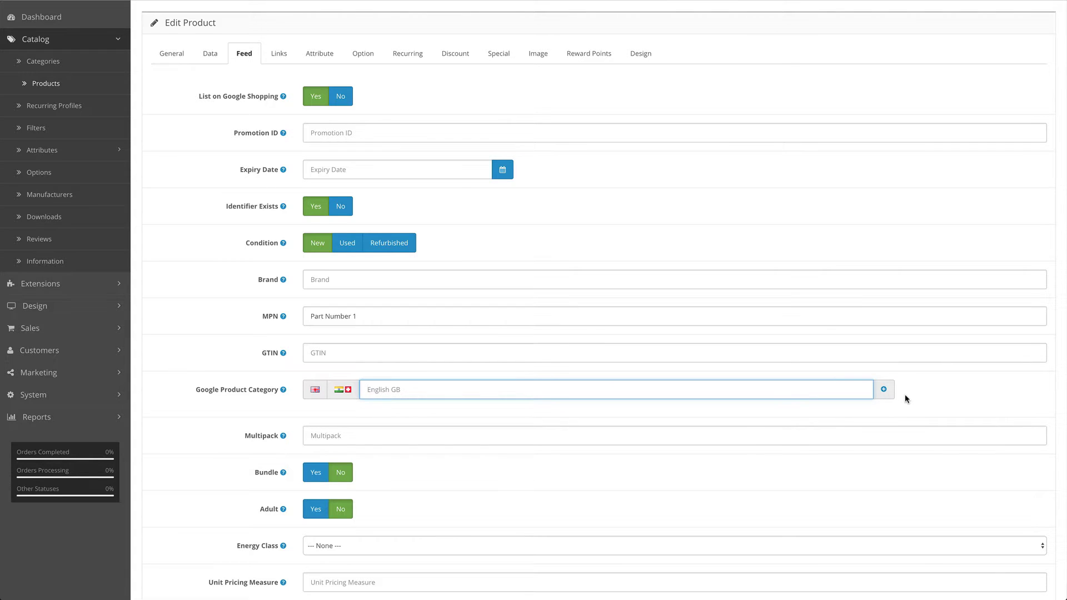
click(905, 396)
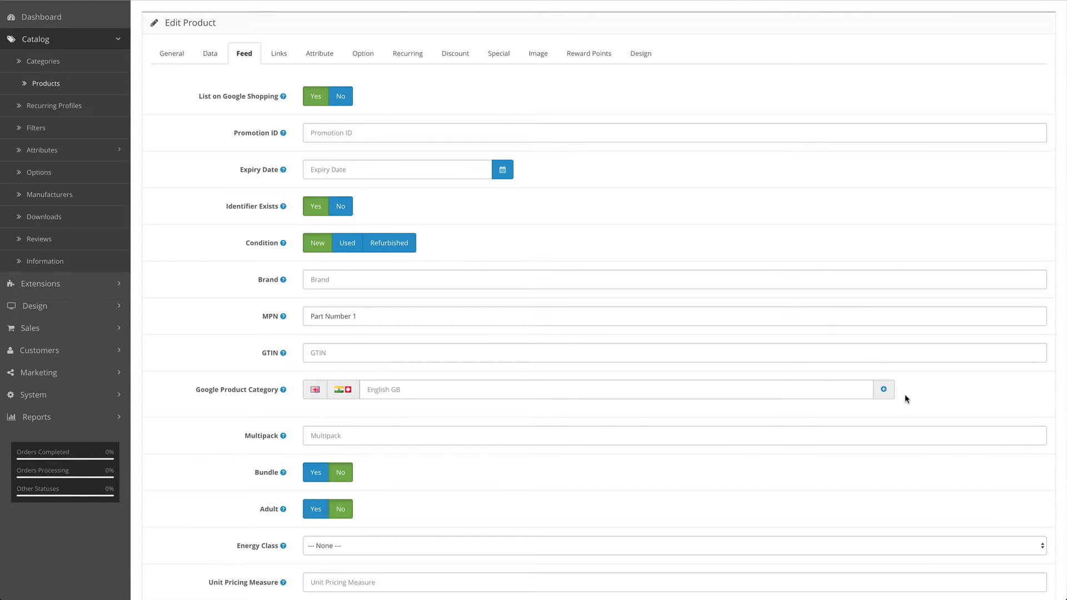
scroll(905, 395, down, 2)
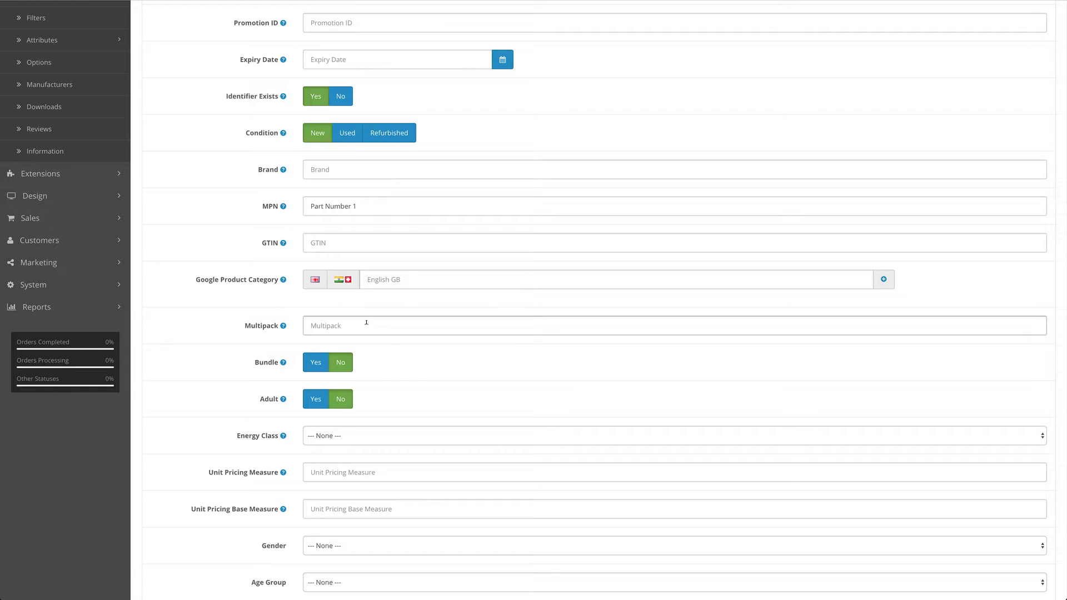
scroll(239, 329, down, 2)
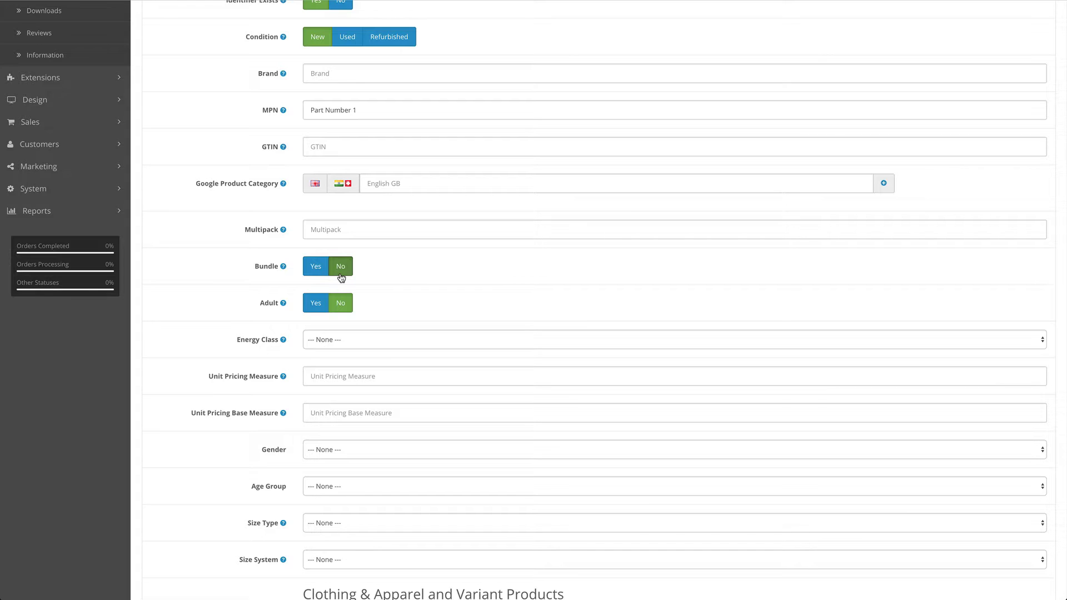
scroll(236, 283, down, 1)
scroll(236, 284, down, 1)
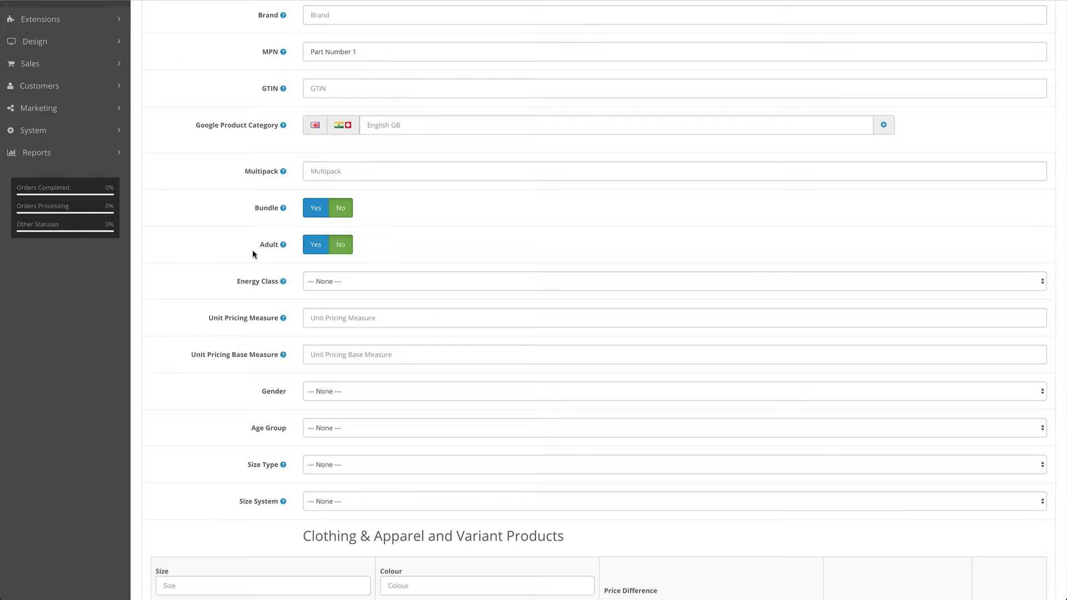
click(309, 252)
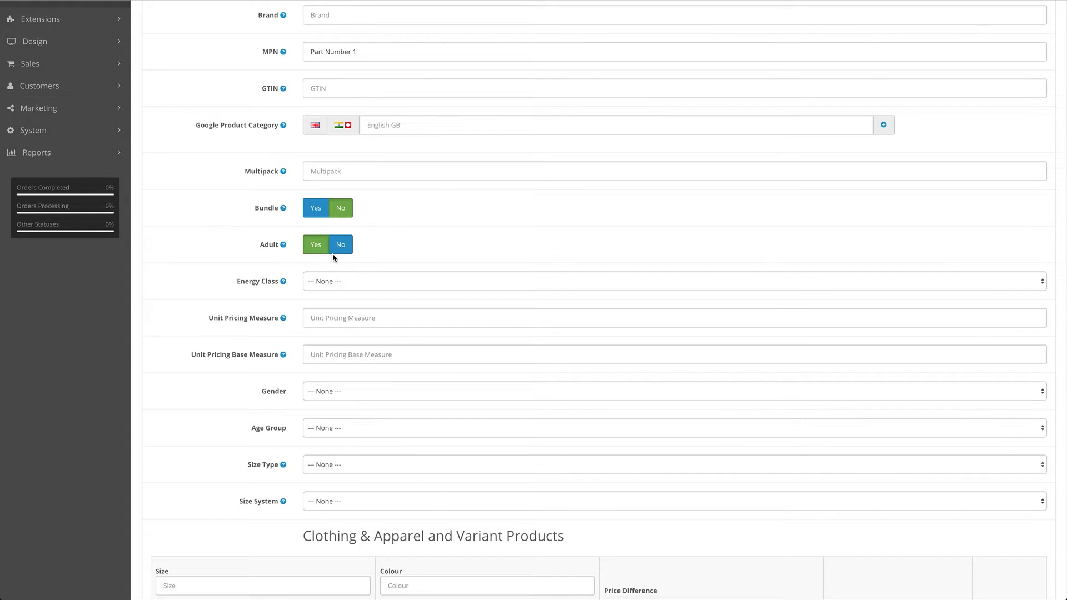
click(340, 244)
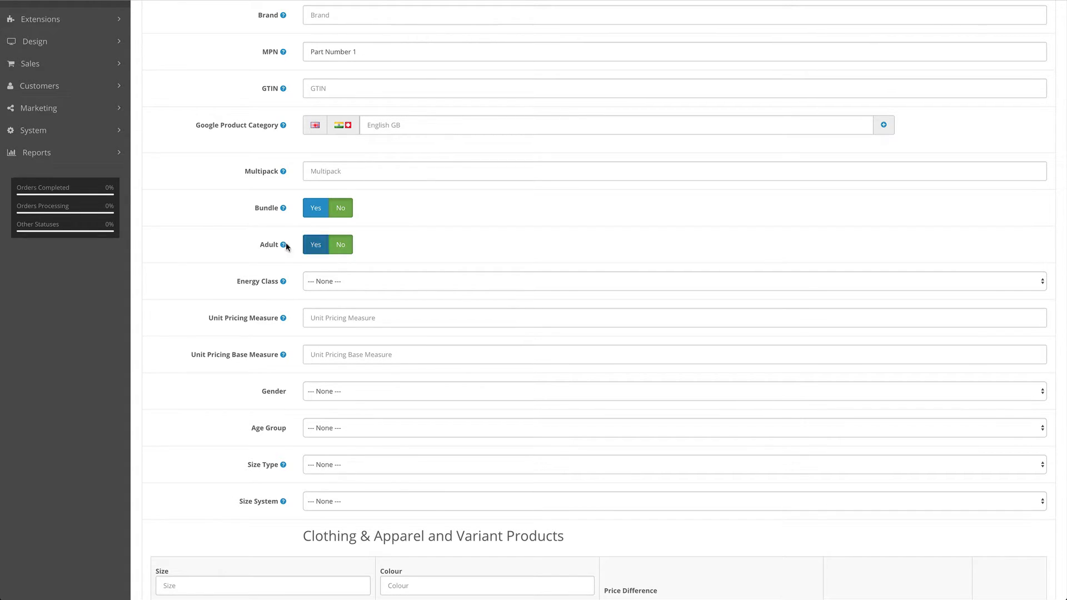
click(323, 286)
click(229, 284)
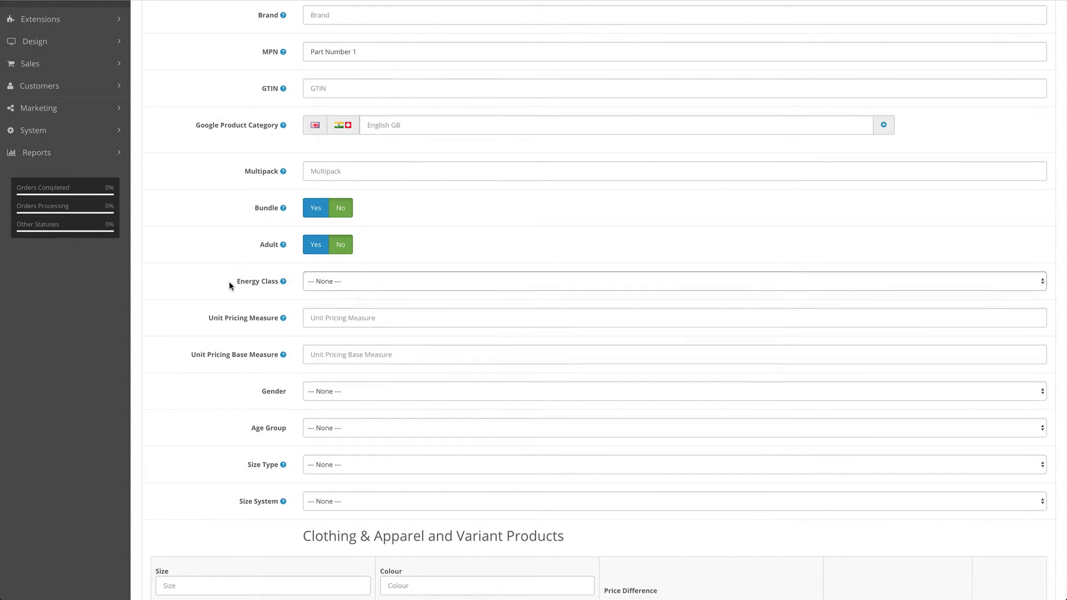
click(319, 284)
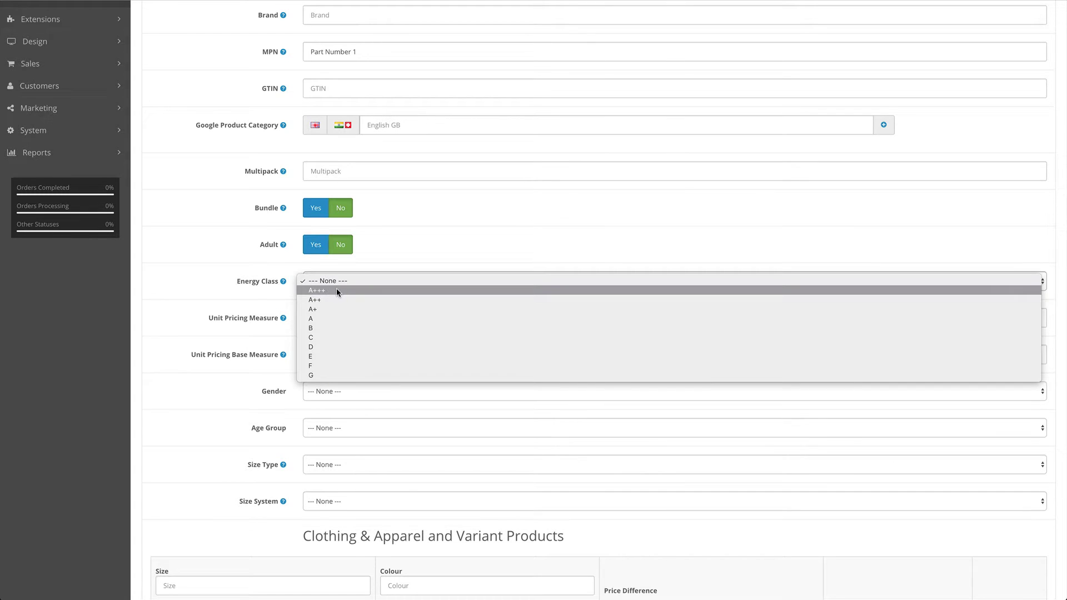
click(219, 279)
mouse_move(251, 285)
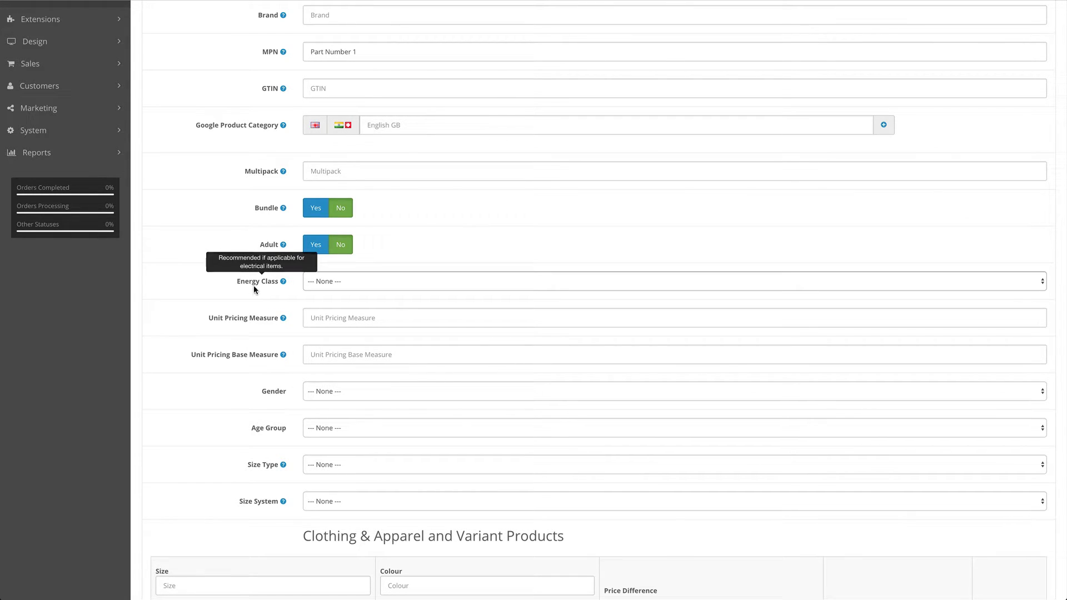
click(221, 289)
mouse_move(259, 322)
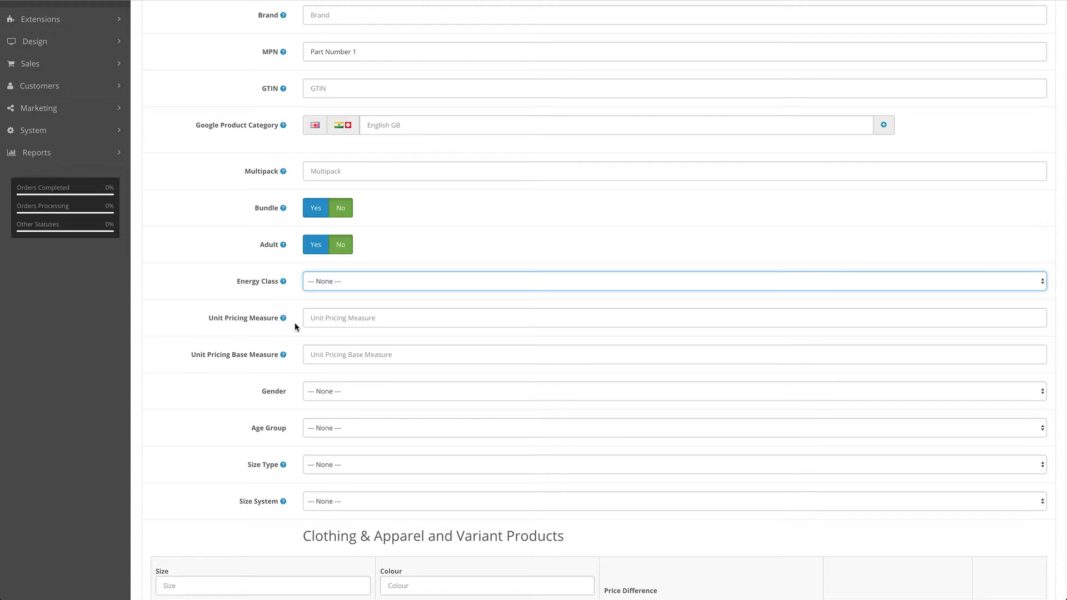
scroll(294, 323, down, 10)
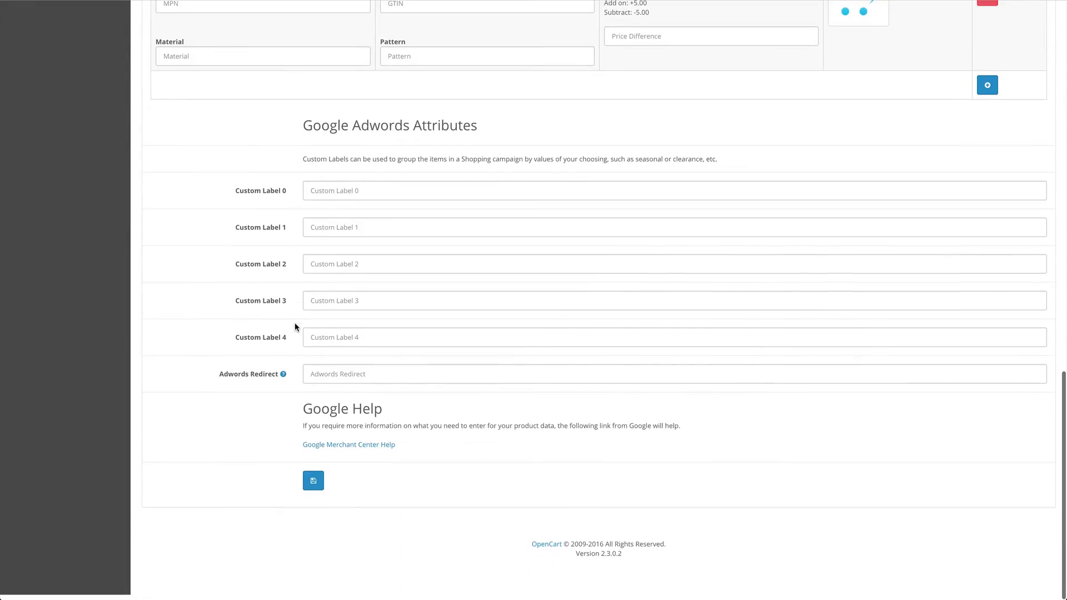
scroll(373, 445, up, 10)
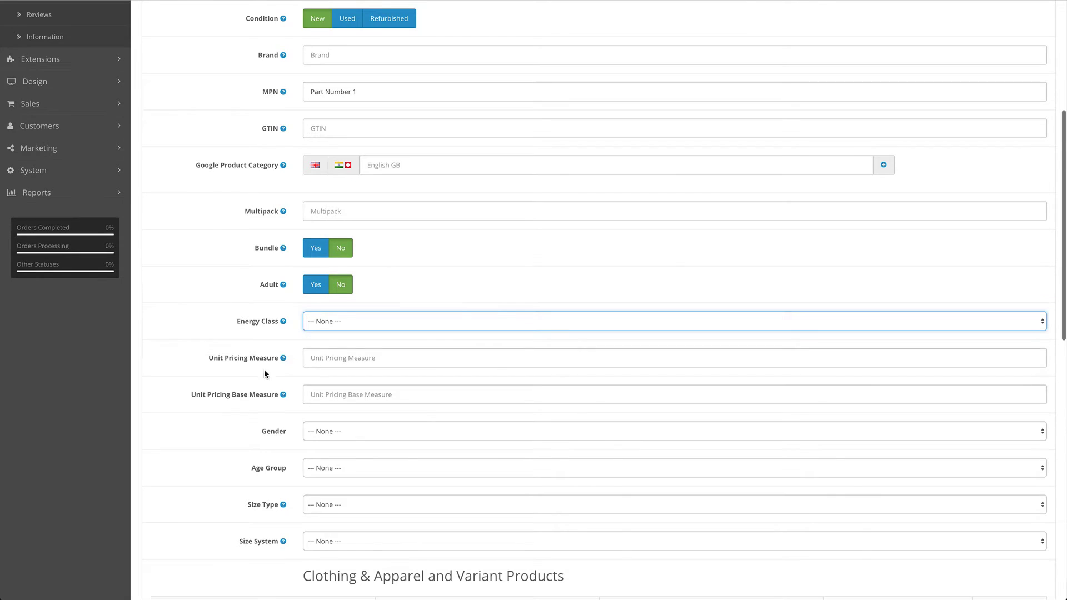
click(245, 434)
scroll(245, 432, down, 1)
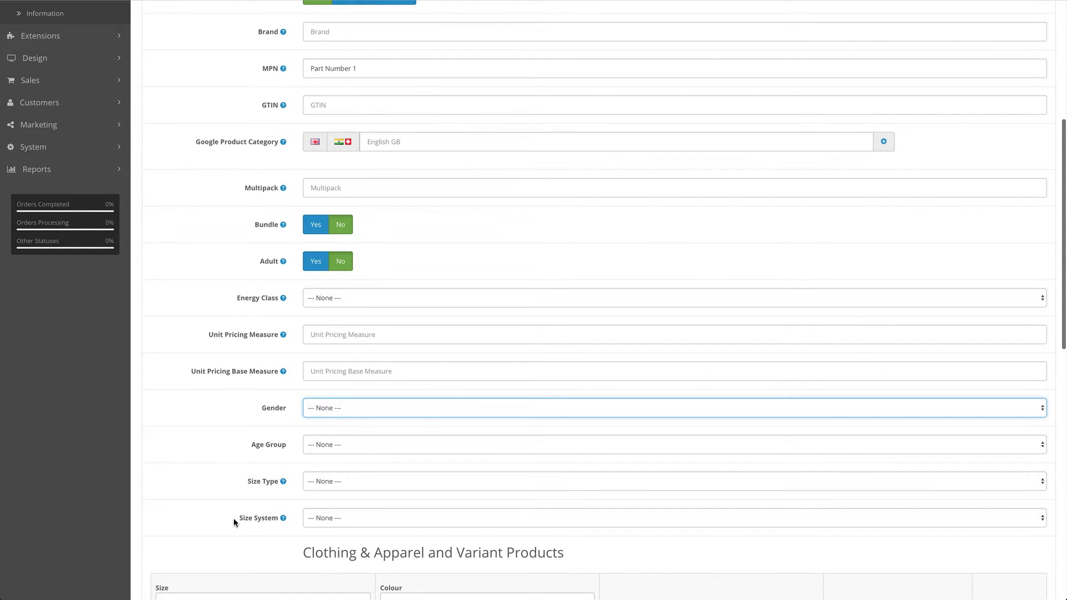
click(227, 414)
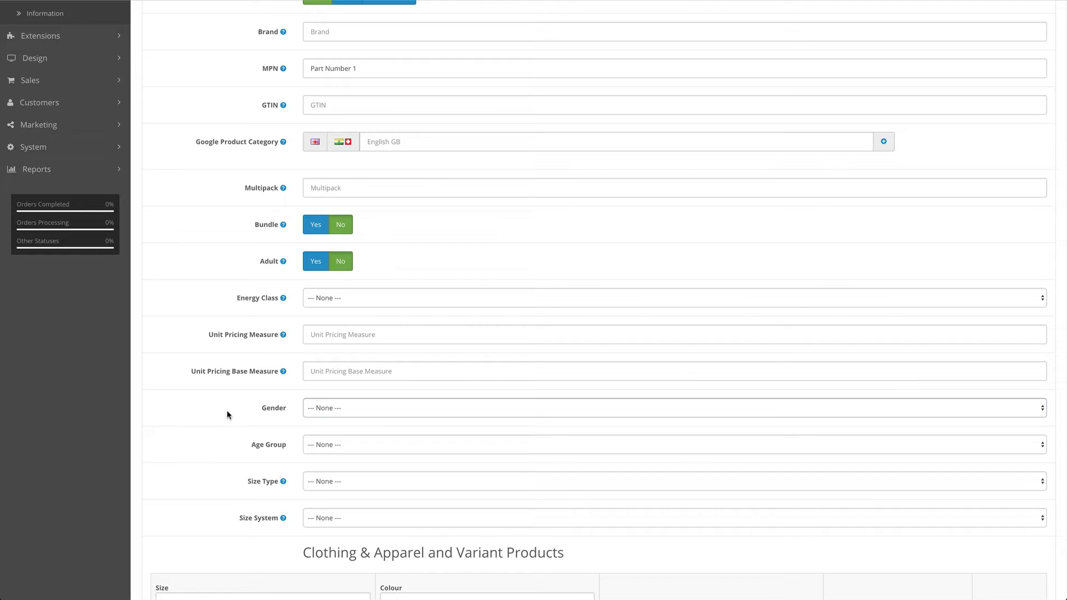
scroll(226, 415, down, 1)
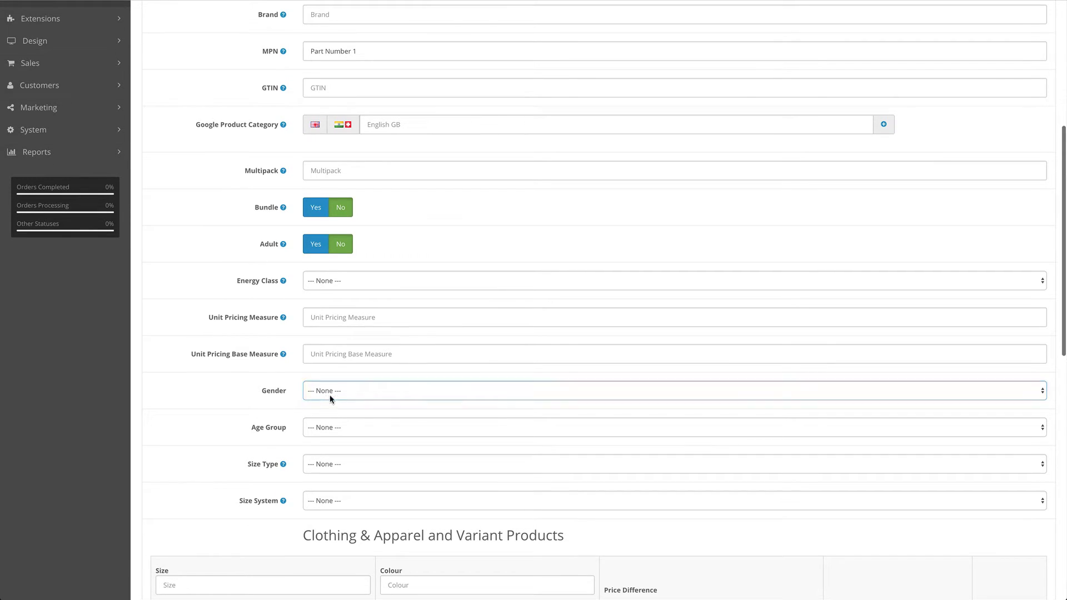
click(329, 392)
click(245, 396)
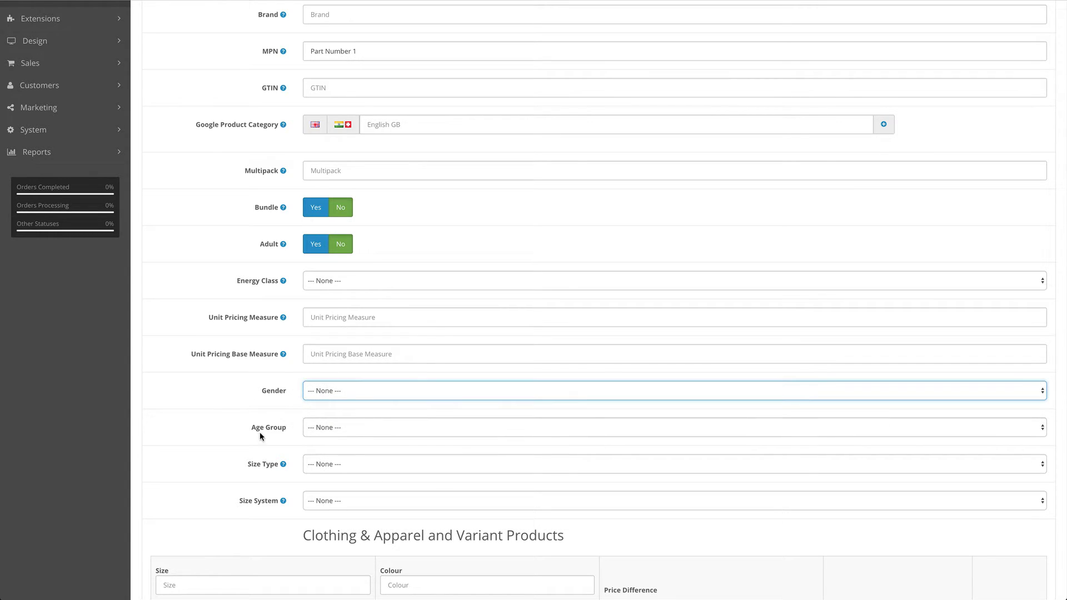
click(326, 430)
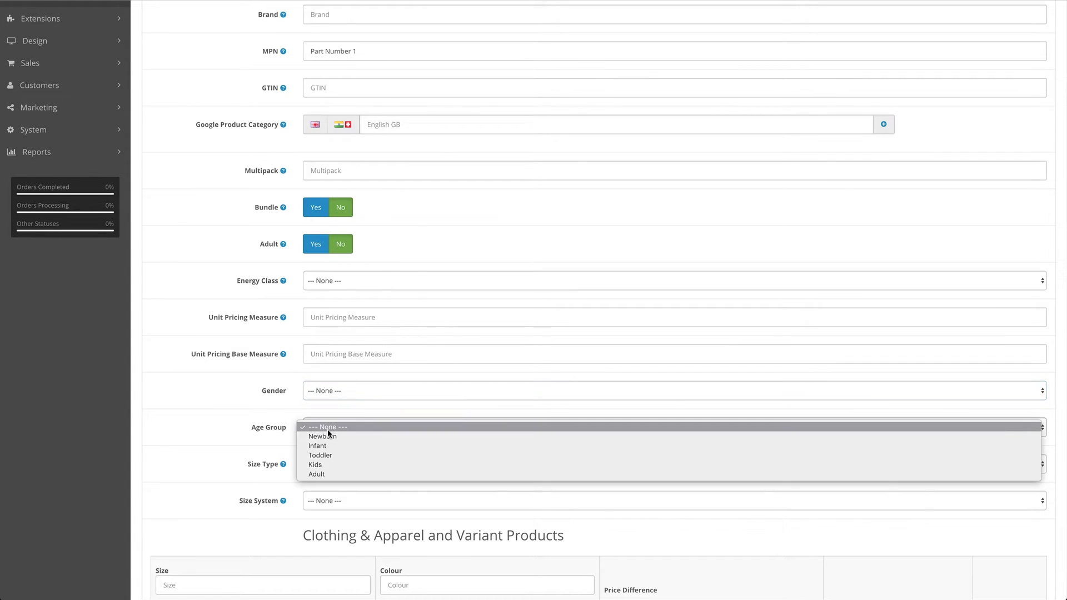
click(228, 451)
click(335, 464)
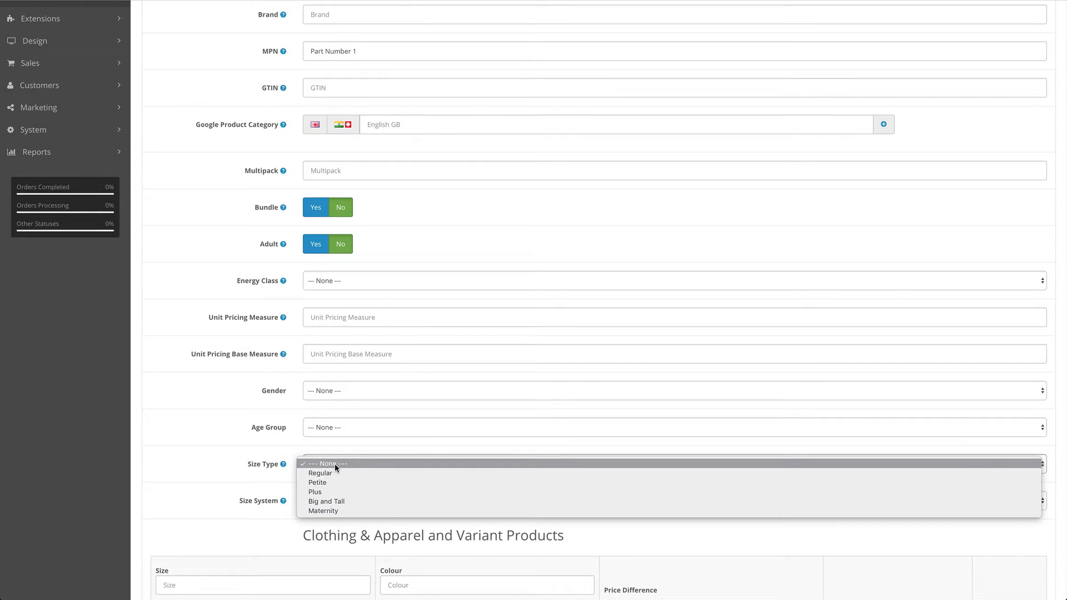
click(211, 464)
click(336, 502)
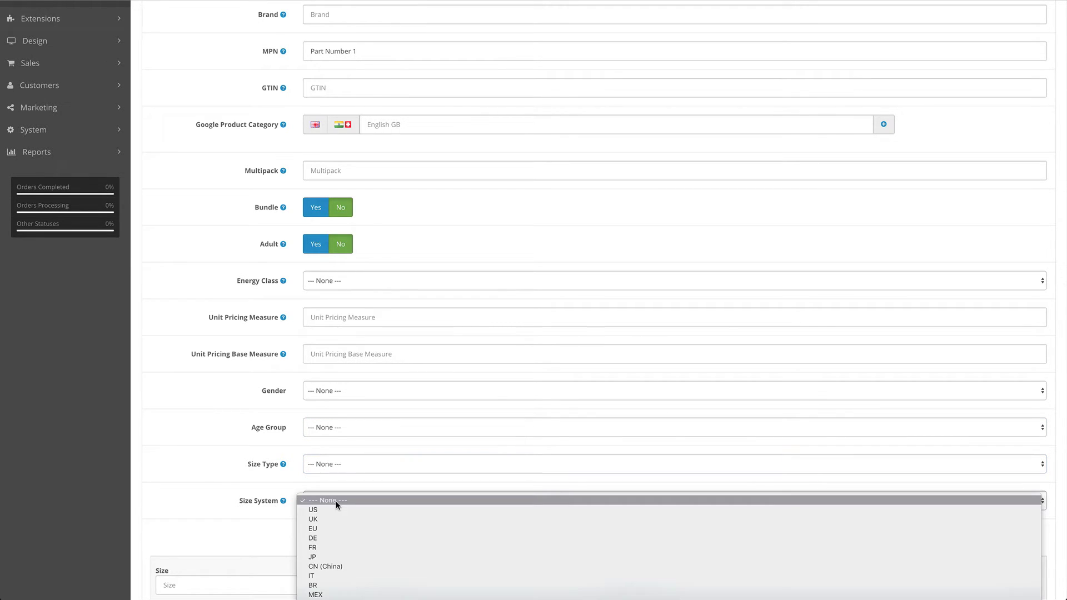
click(204, 473)
scroll(221, 468, down, 4)
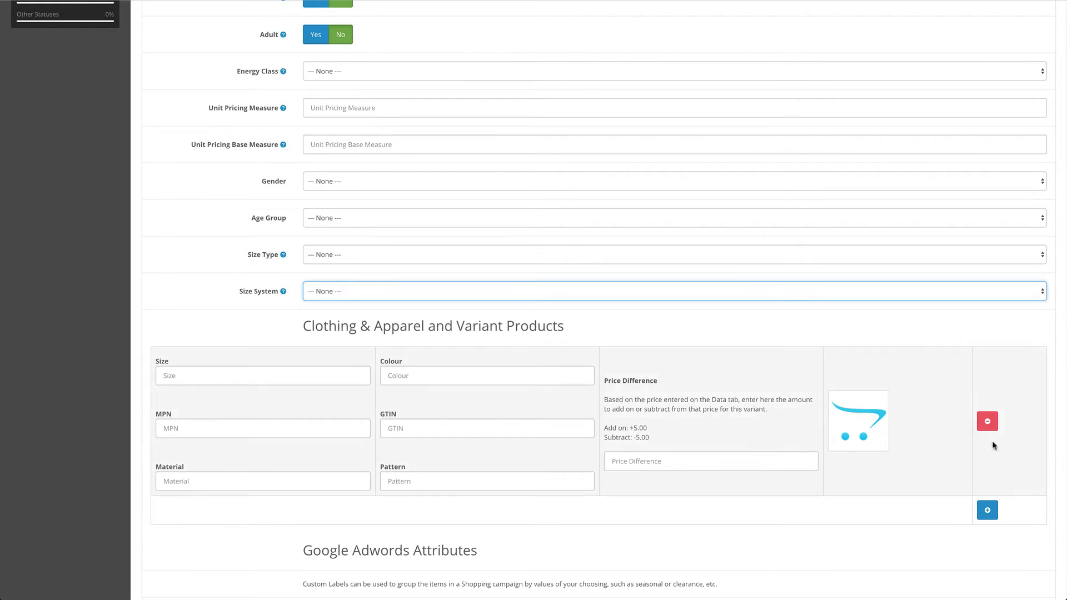
click(988, 511)
scroll(965, 520, down, 3)
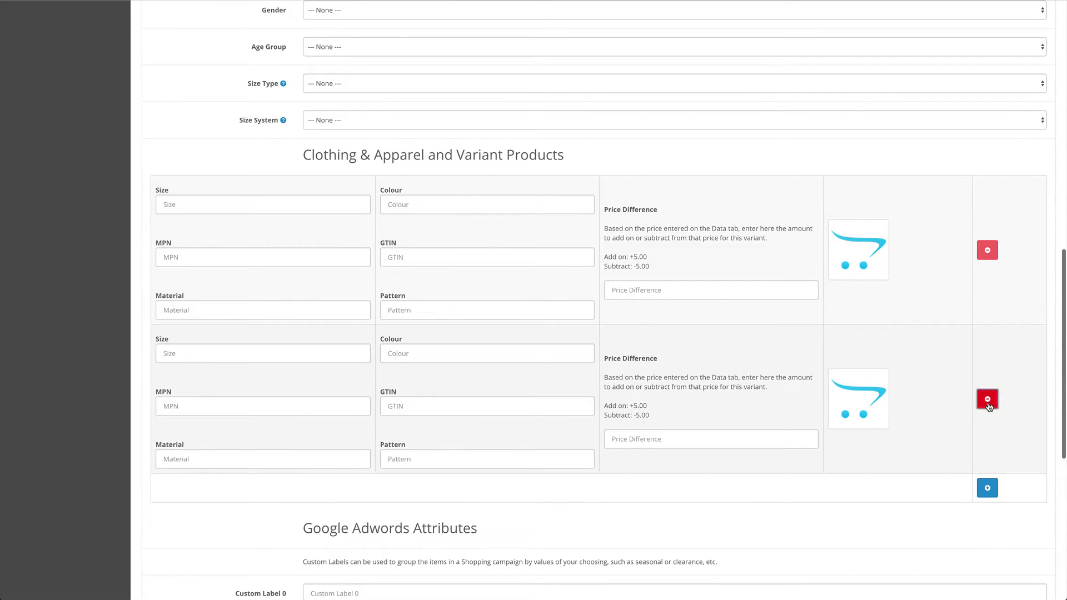
click(988, 405)
scroll(893, 385, down, 3)
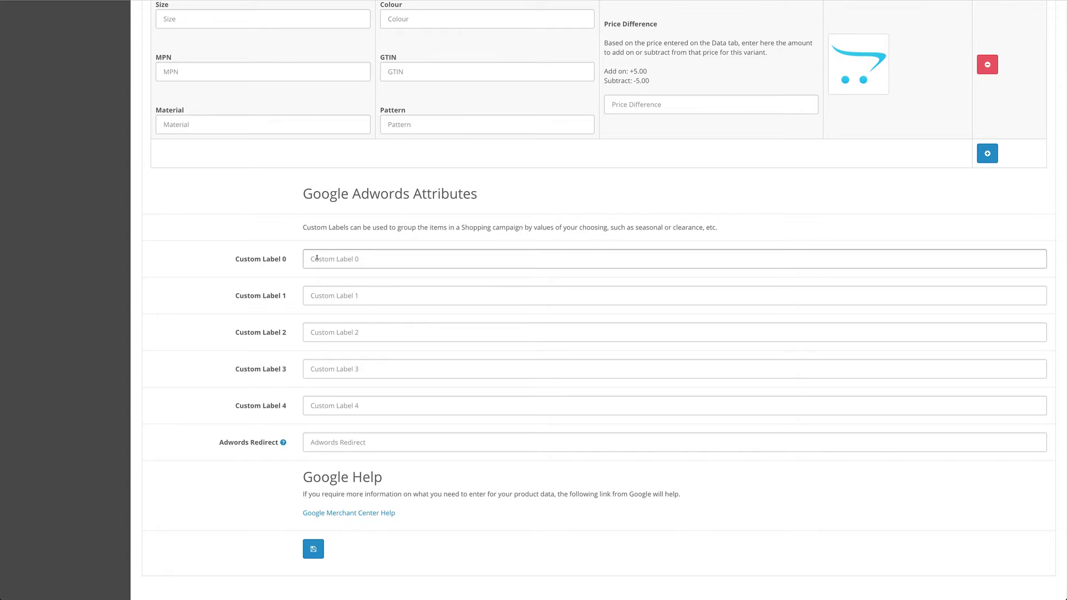
click(316, 258)
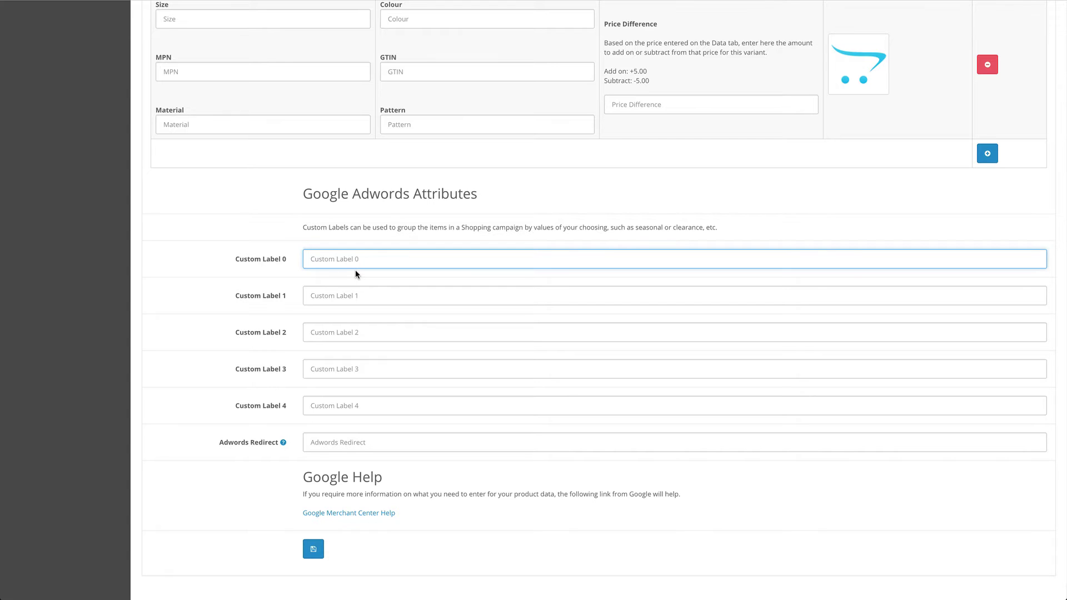
click(353, 272)
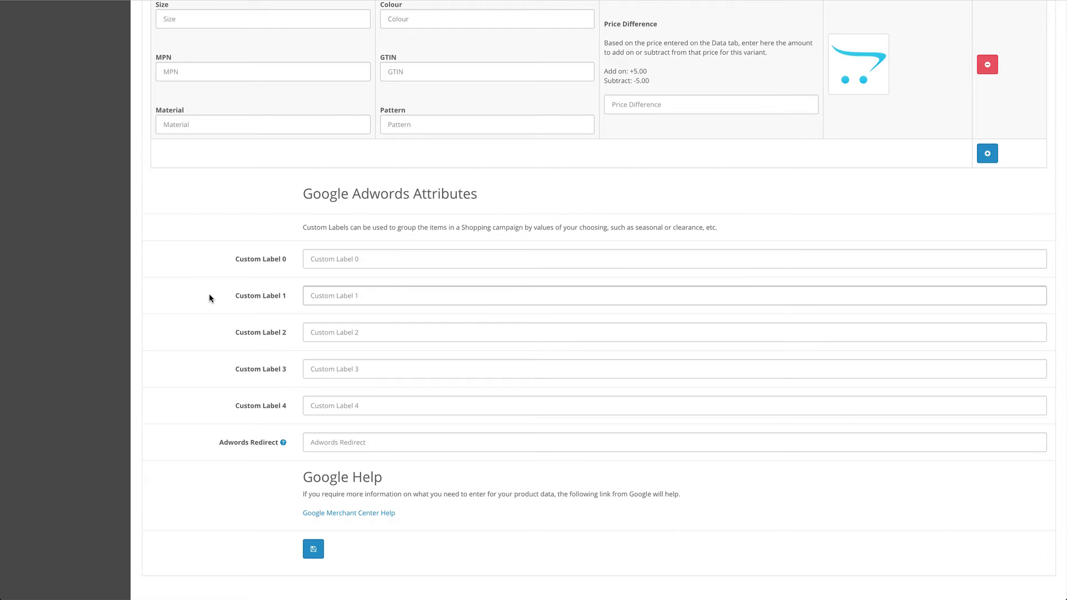
scroll(209, 295, down, 2)
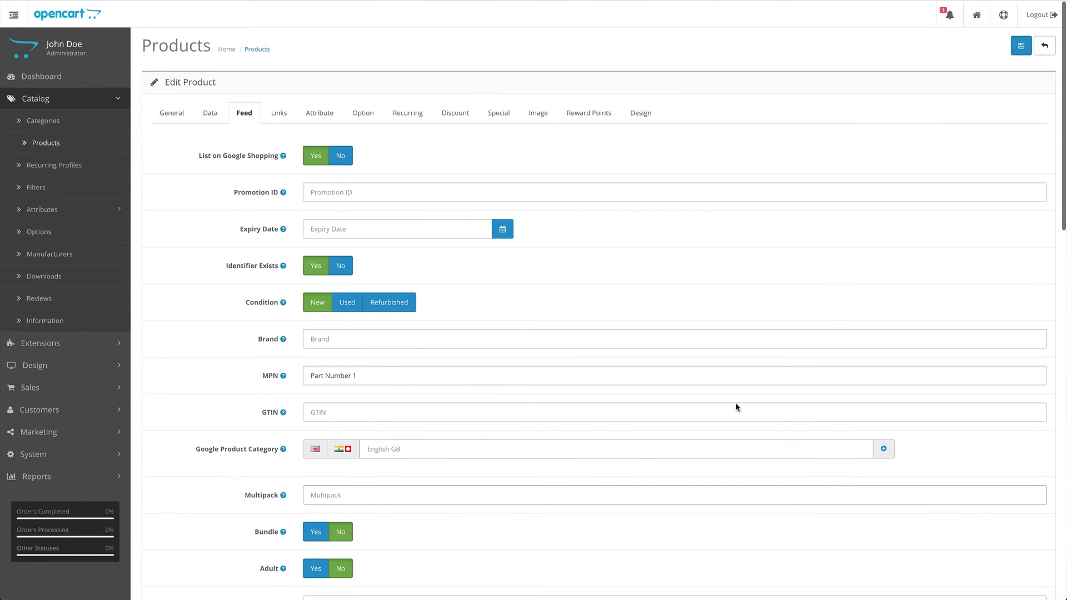
Save the Apple Cinema 30" product's changes.
scroll(939, 111, down, 3)
scroll(938, 112, up, 2)
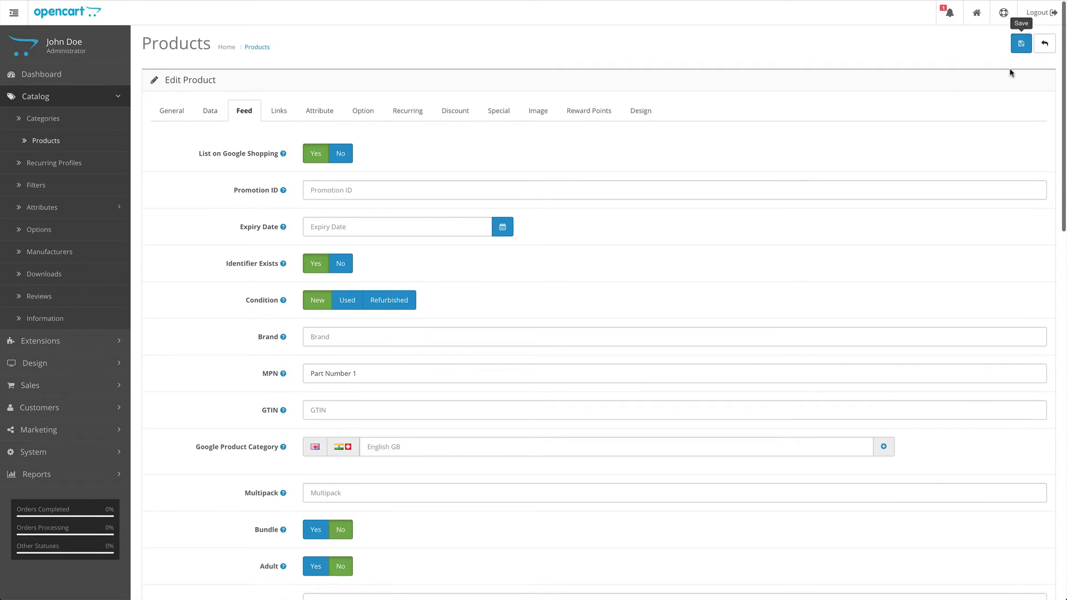
click(1021, 43)
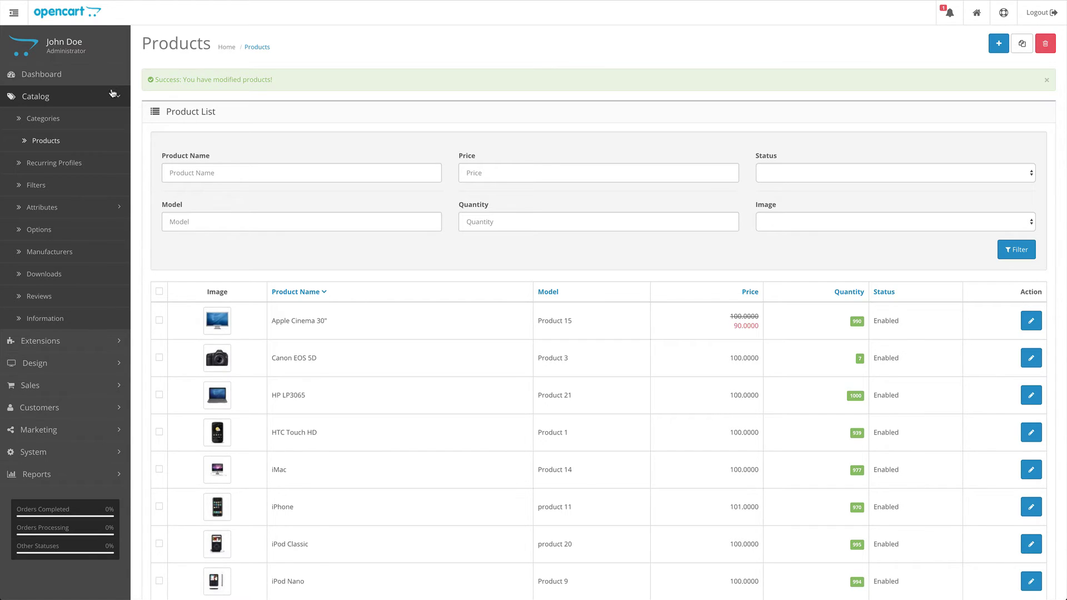
Filter the extension list to Feeds and edit UKSB Google Merchant v4.1.0.
click(60, 343)
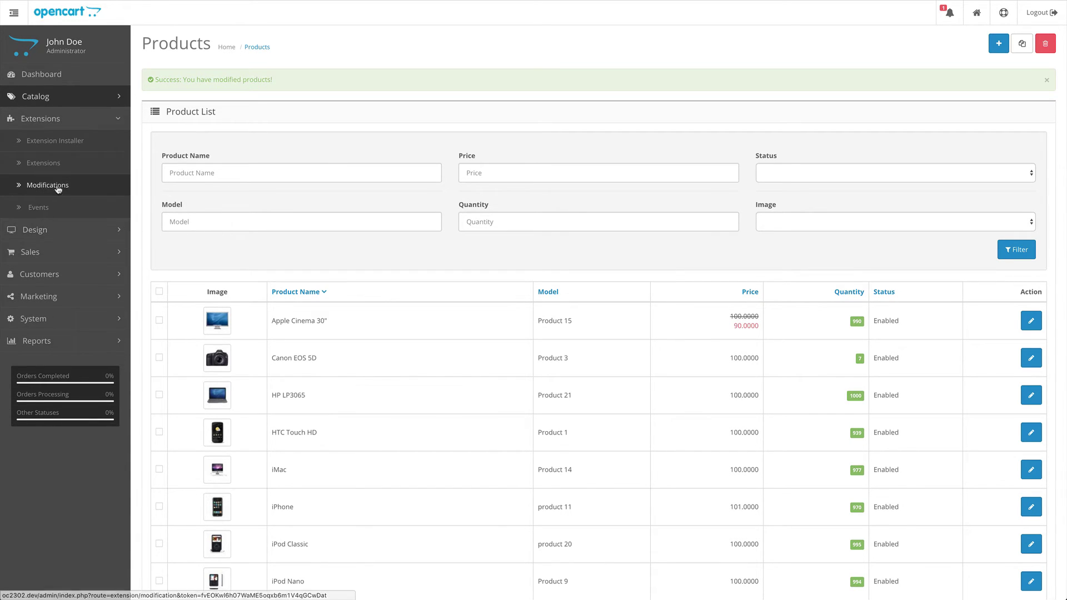
click(61, 166)
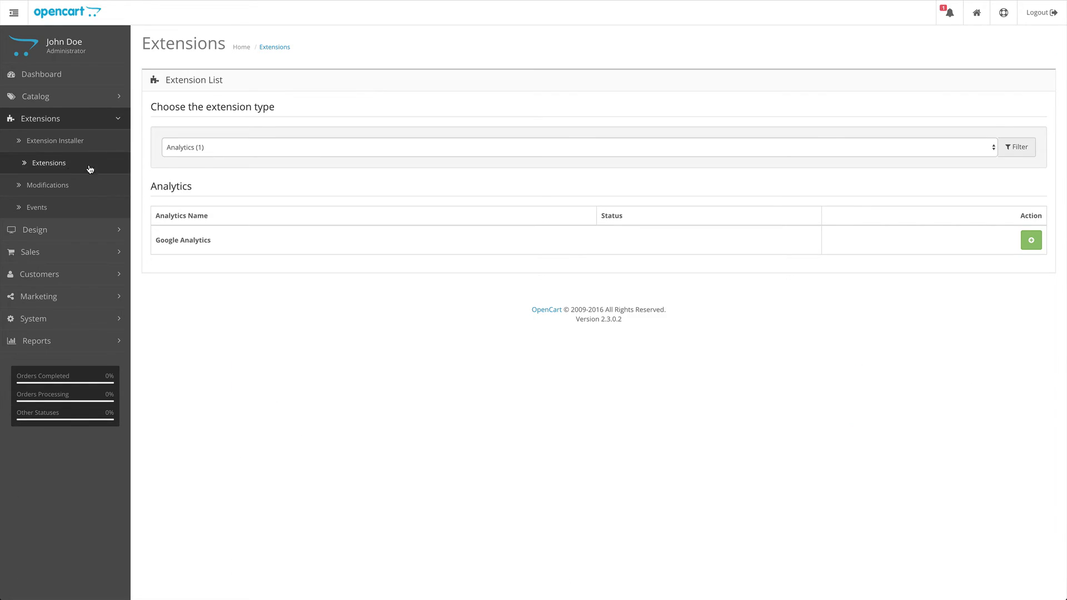
click(273, 145)
click(240, 175)
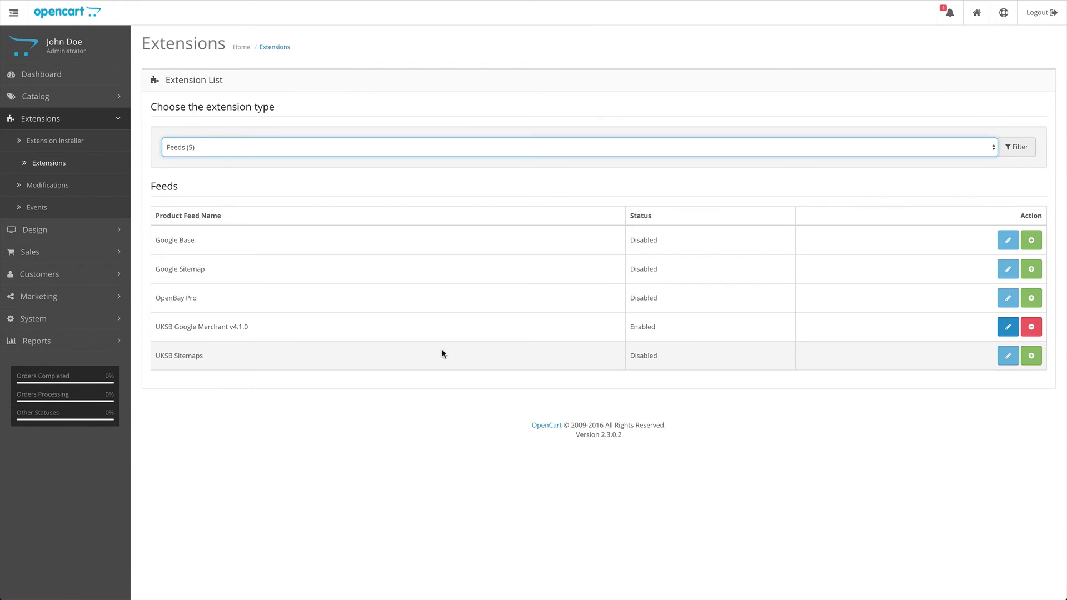
click(1009, 330)
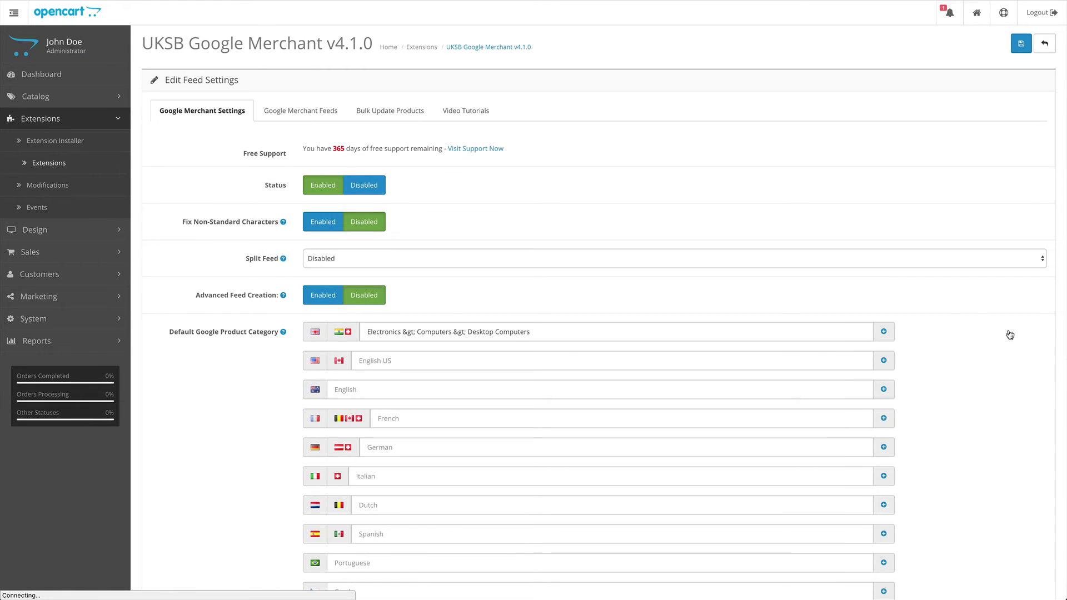
Show the Bulk Update Products tab with its caution notice and Ignore checkboxes.
click(366, 117)
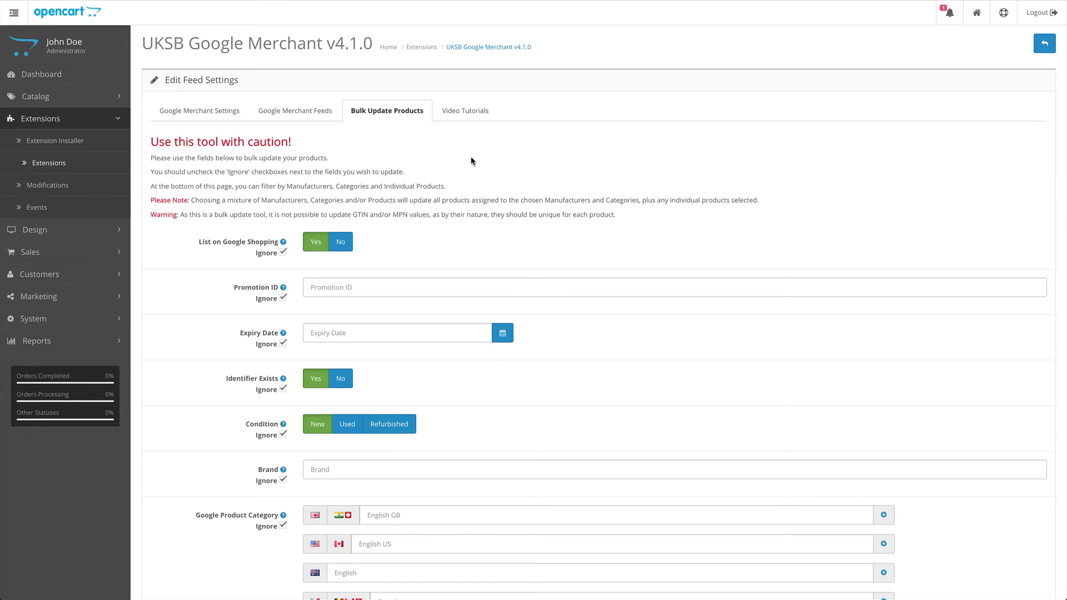
scroll(471, 161, down, 2)
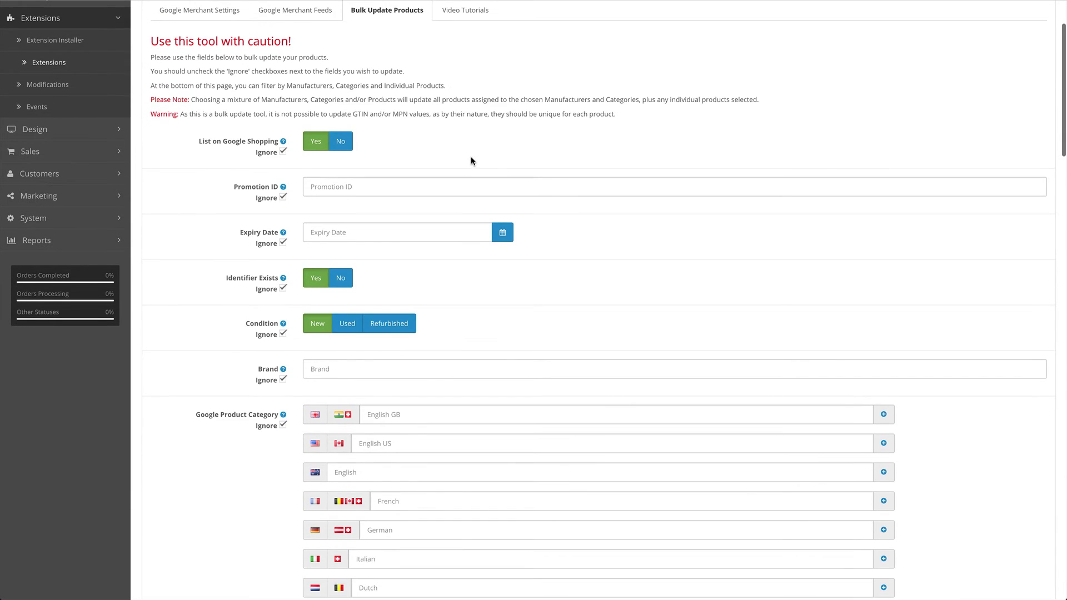
scroll(471, 158, down, 10)
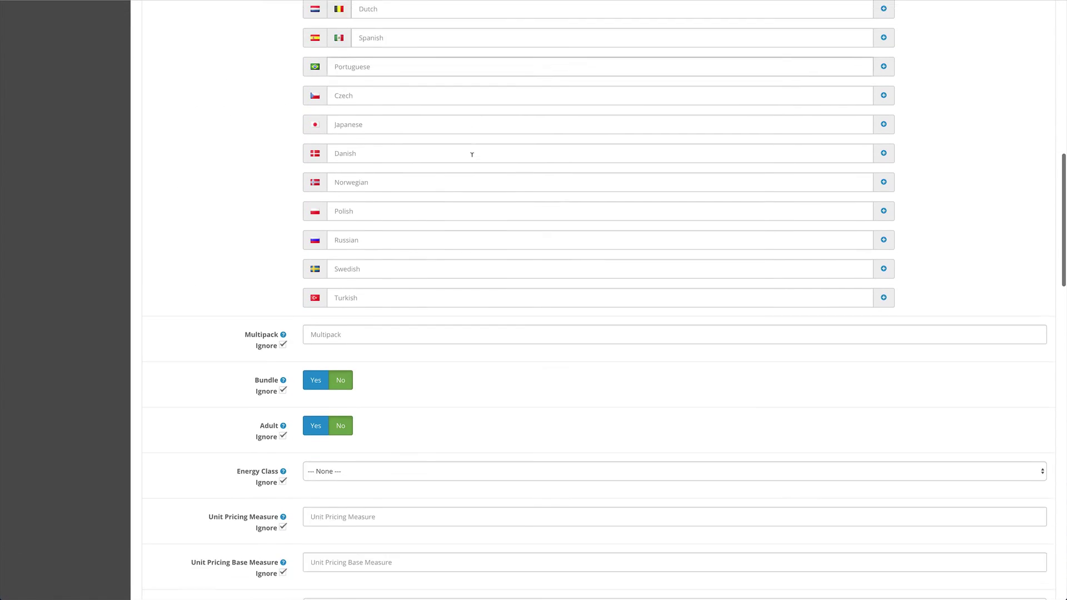
scroll(472, 155, down, 14)
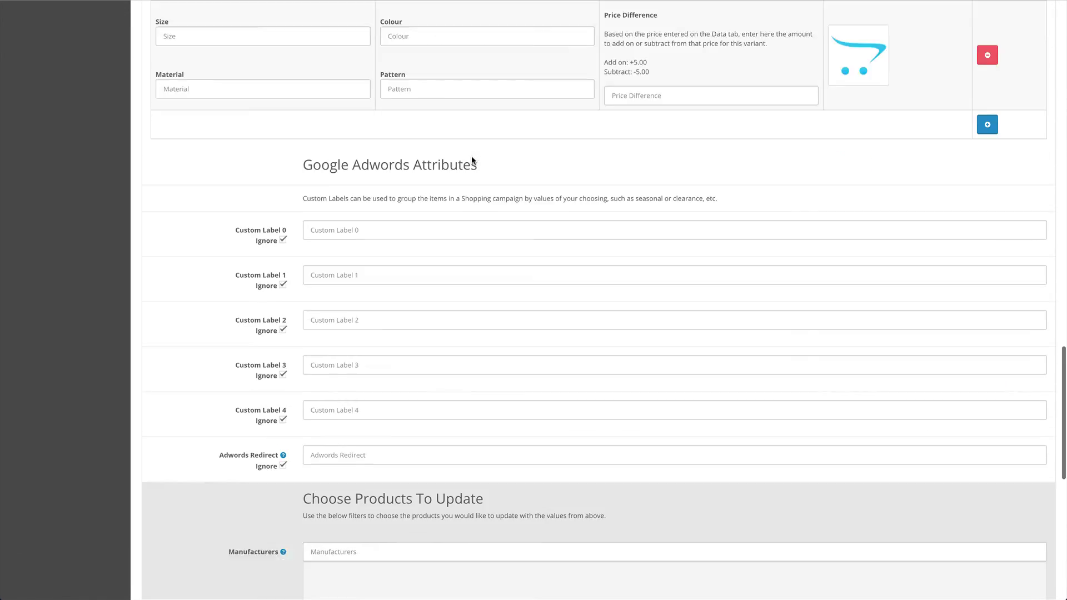
scroll(471, 157, down, 9)
scroll(471, 158, up, 15)
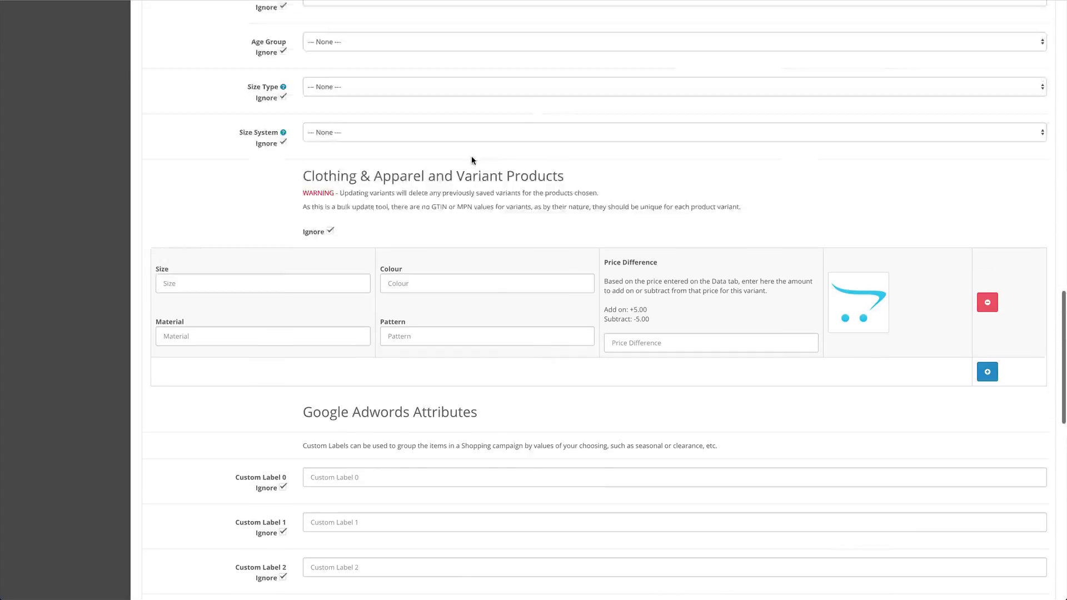
scroll(471, 160, up, 20)
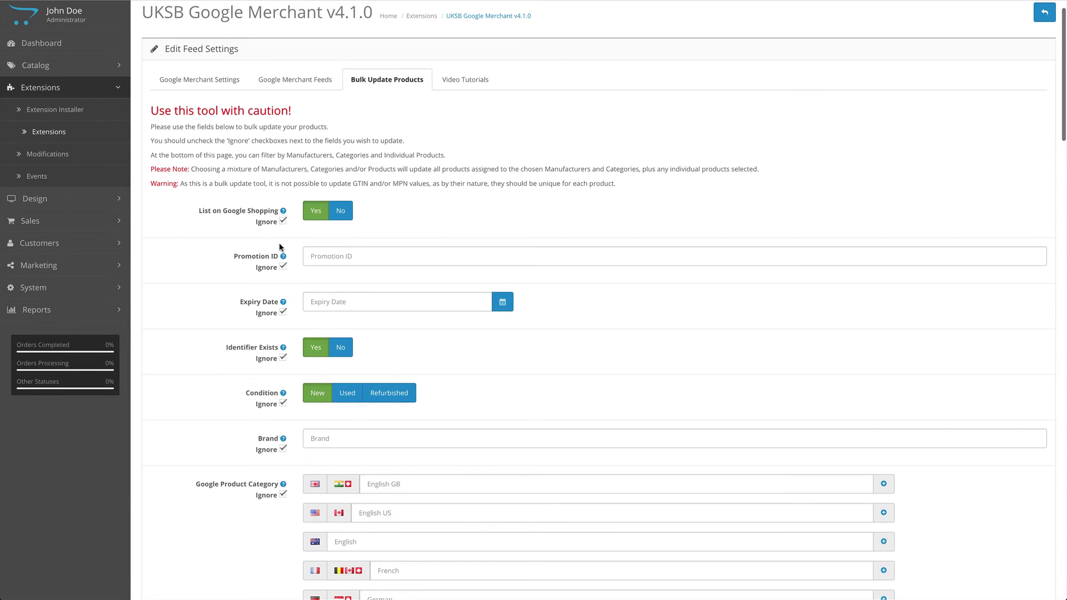
scroll(279, 274, down, 1)
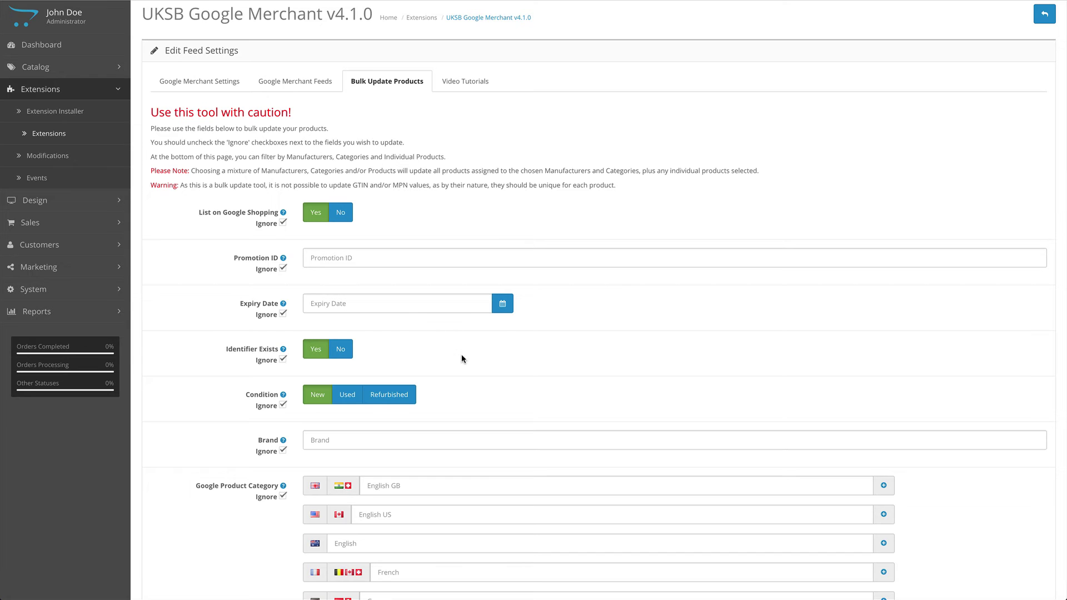
scroll(476, 355, down, 2)
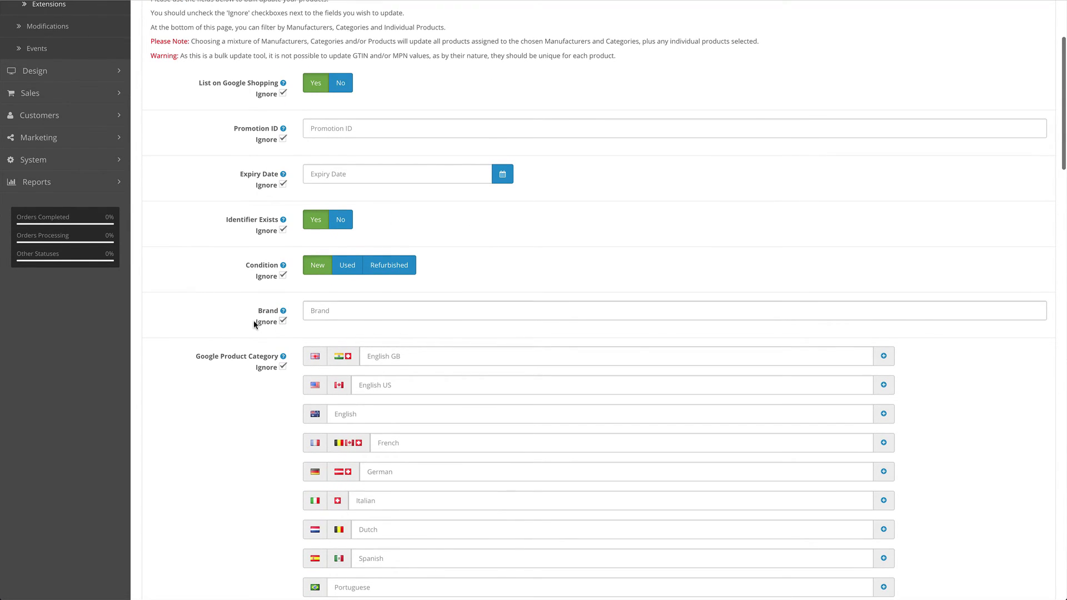
scroll(229, 303, down, 9)
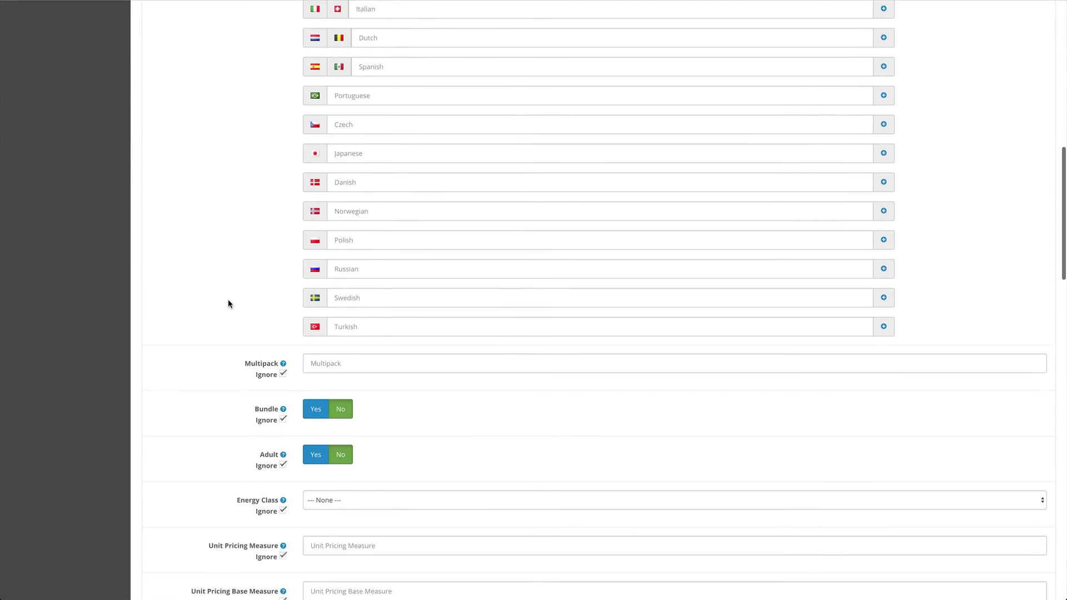
scroll(228, 303, up, 7)
scroll(228, 303, up, 6)
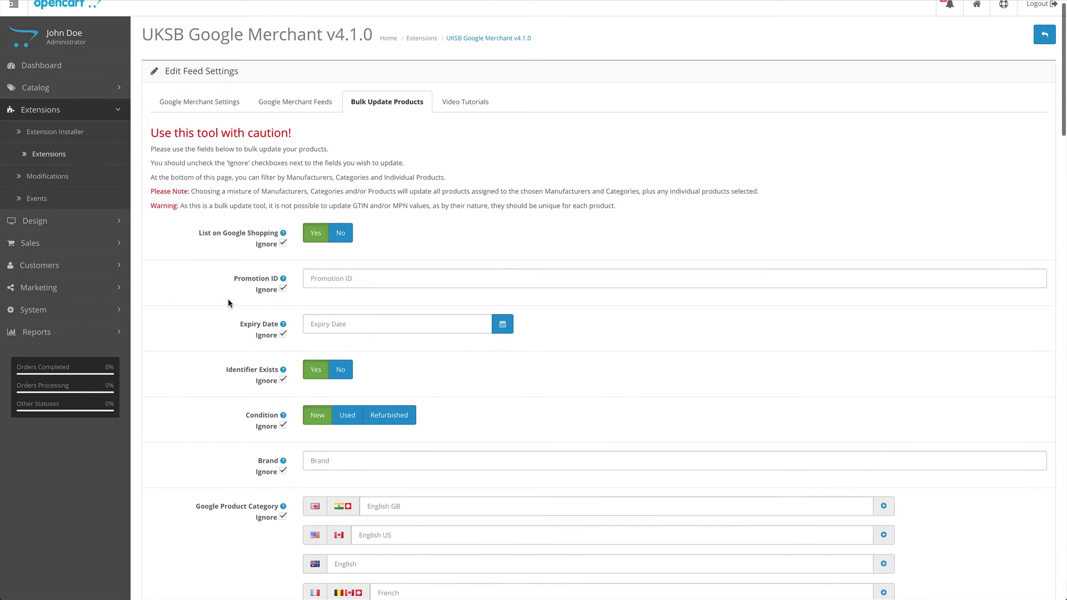
scroll(228, 303, down, 3)
scroll(228, 303, down, 1)
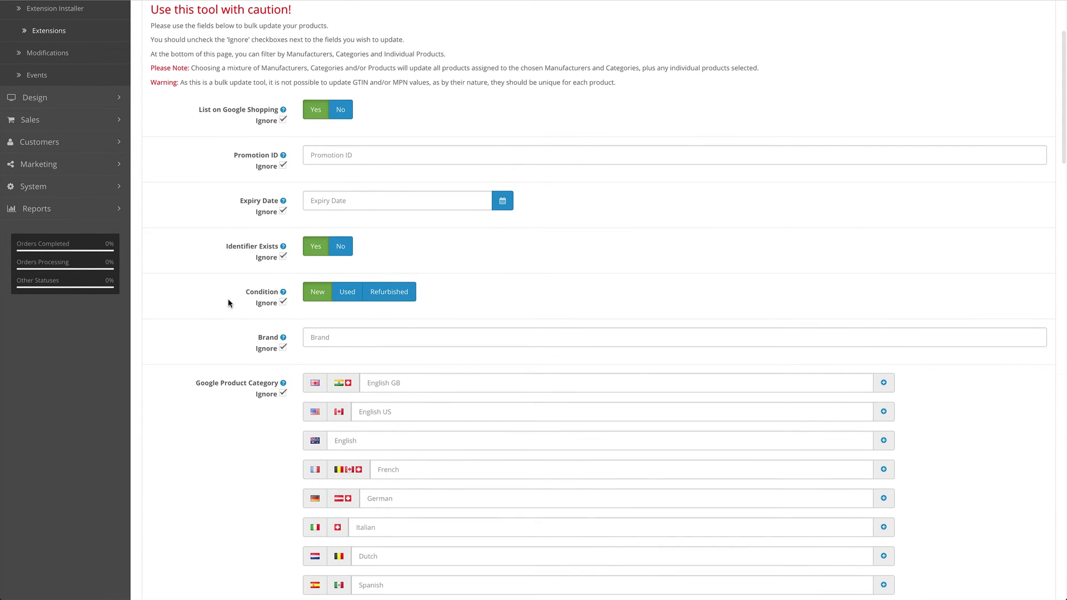
scroll(228, 303, down, 2)
scroll(227, 303, up, 2)
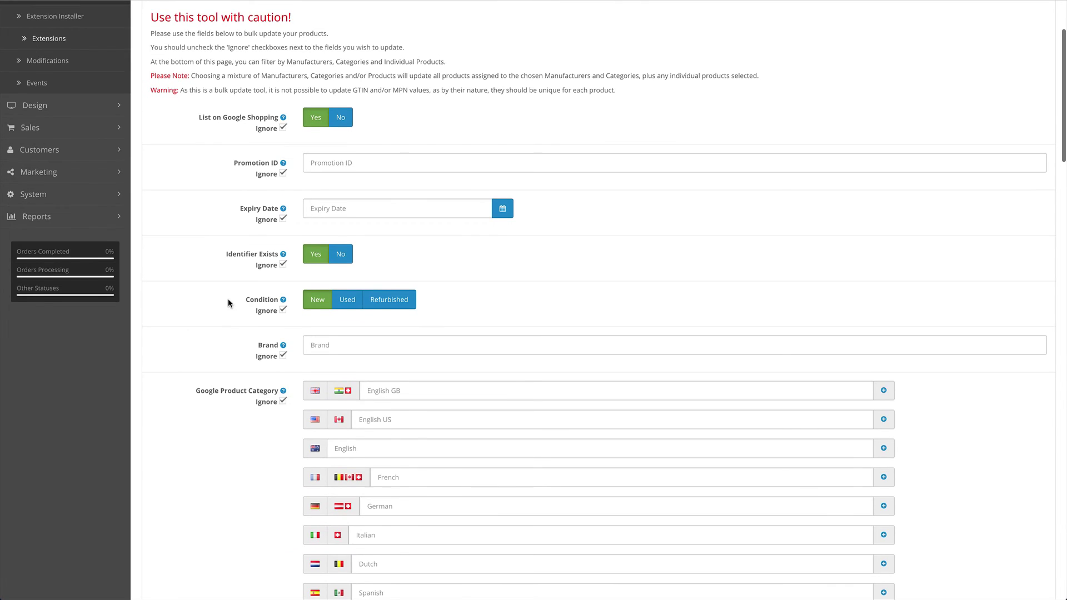
scroll(228, 303, up, 2)
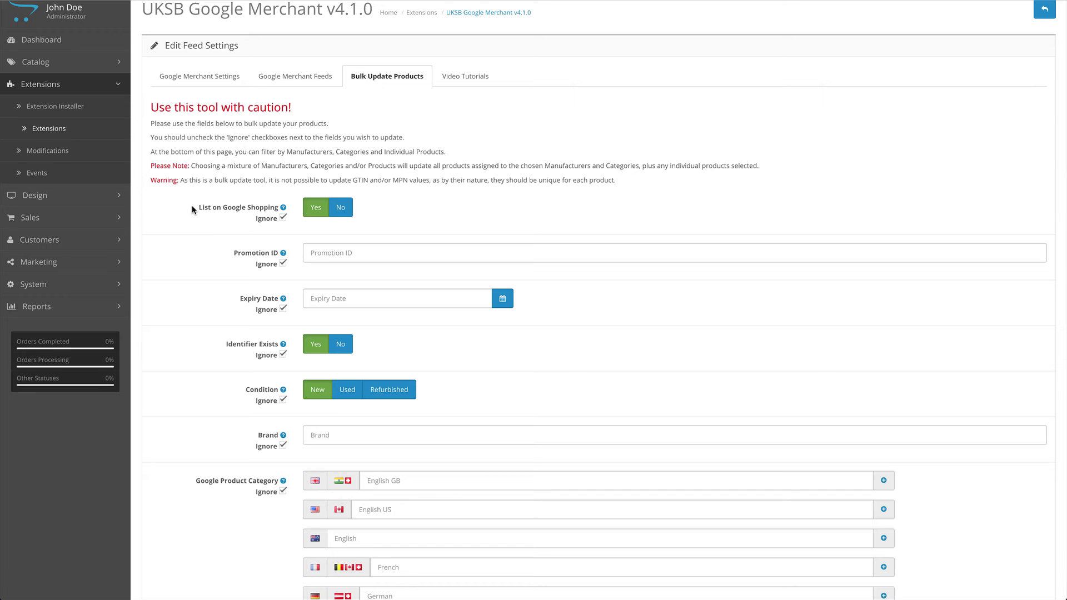
Scroll past the Adwords fields down to the Choose Products To Update filters.
scroll(215, 248, down, 3)
scroll(214, 248, down, 15)
scroll(214, 248, down, 9)
scroll(214, 248, down, 2)
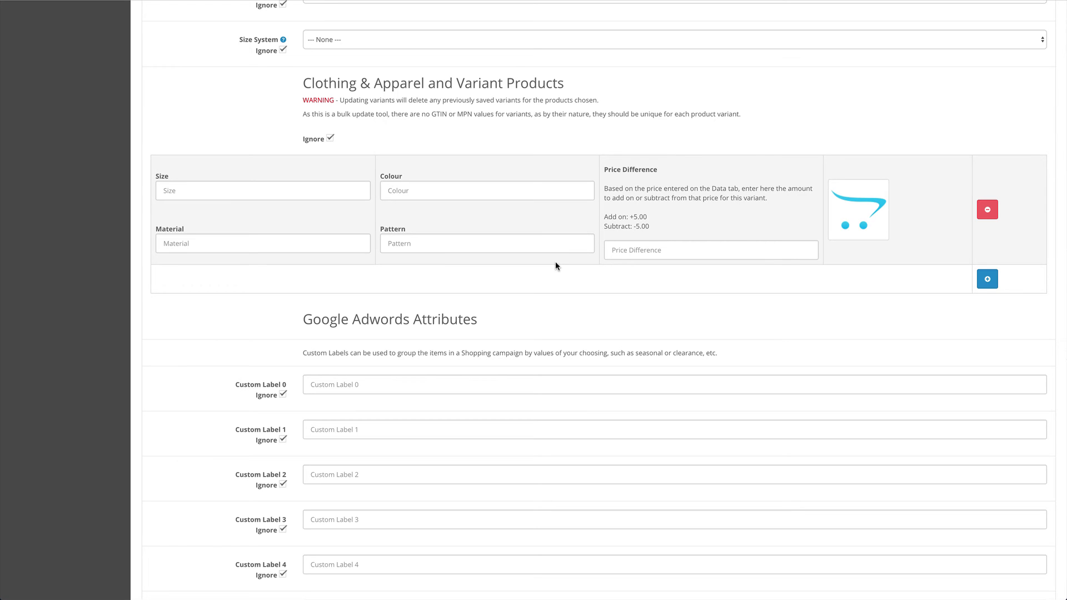
scroll(556, 263, down, 9)
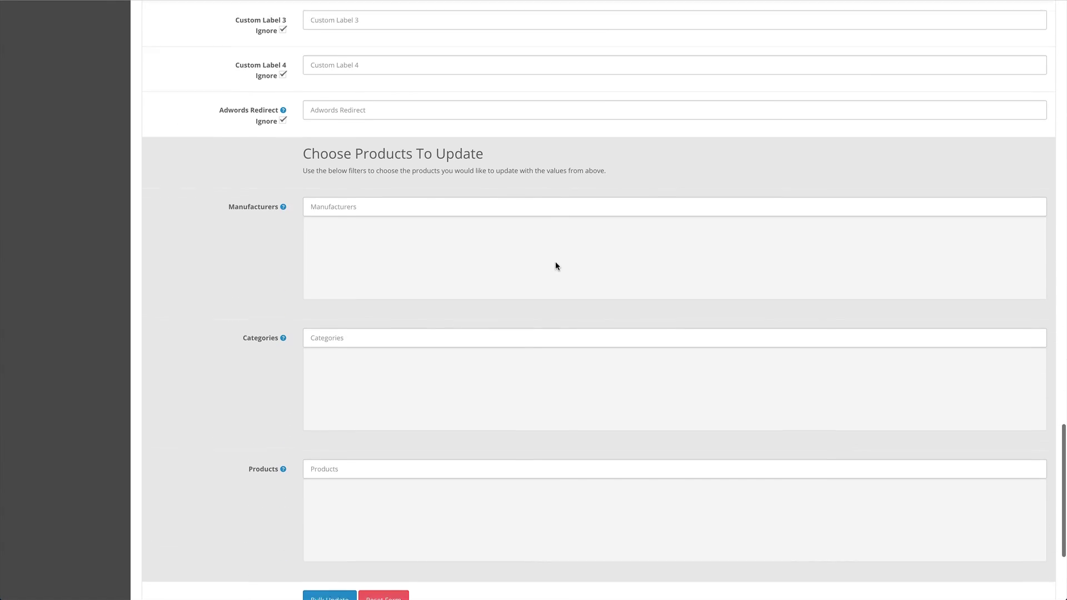
scroll(555, 265, down, 2)
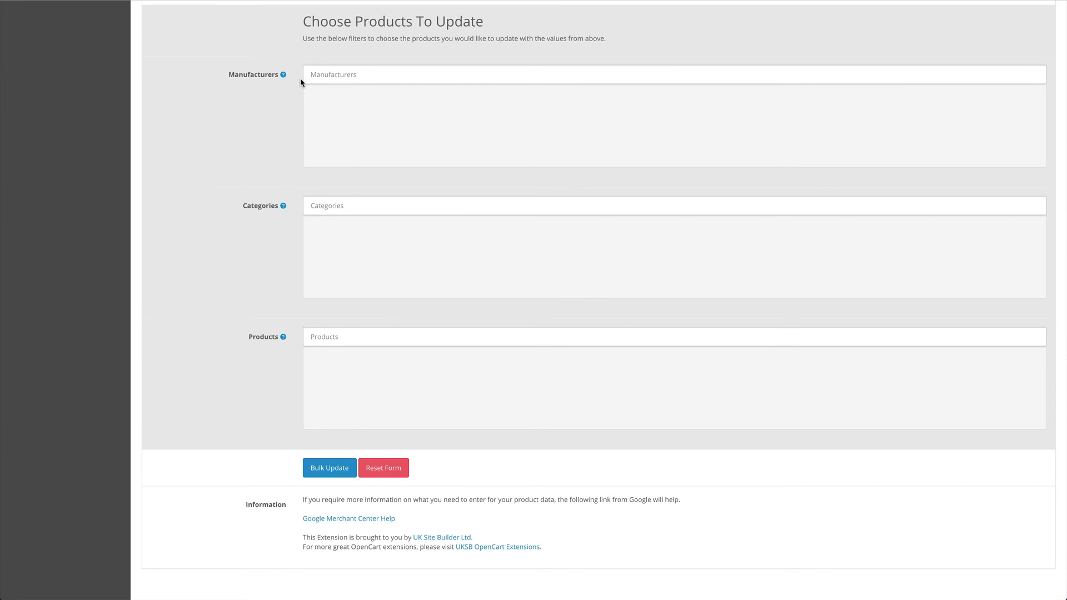
scroll(300, 77, up, 6)
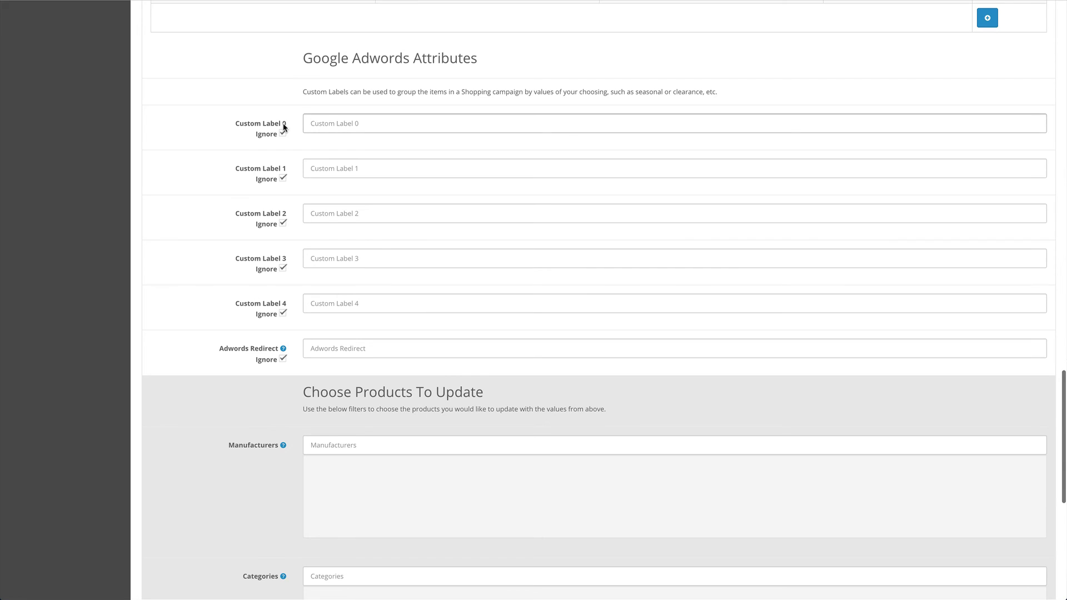
scroll(283, 122, down, 5)
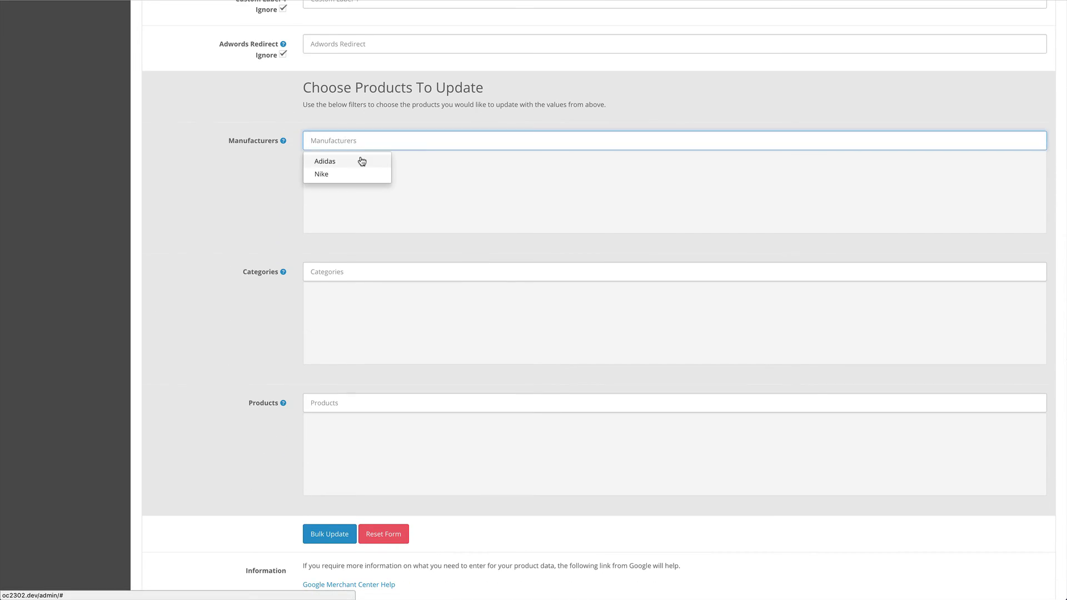
Add Adidas and Nike to the Manufacturers filter.
click(360, 160)
click(361, 161)
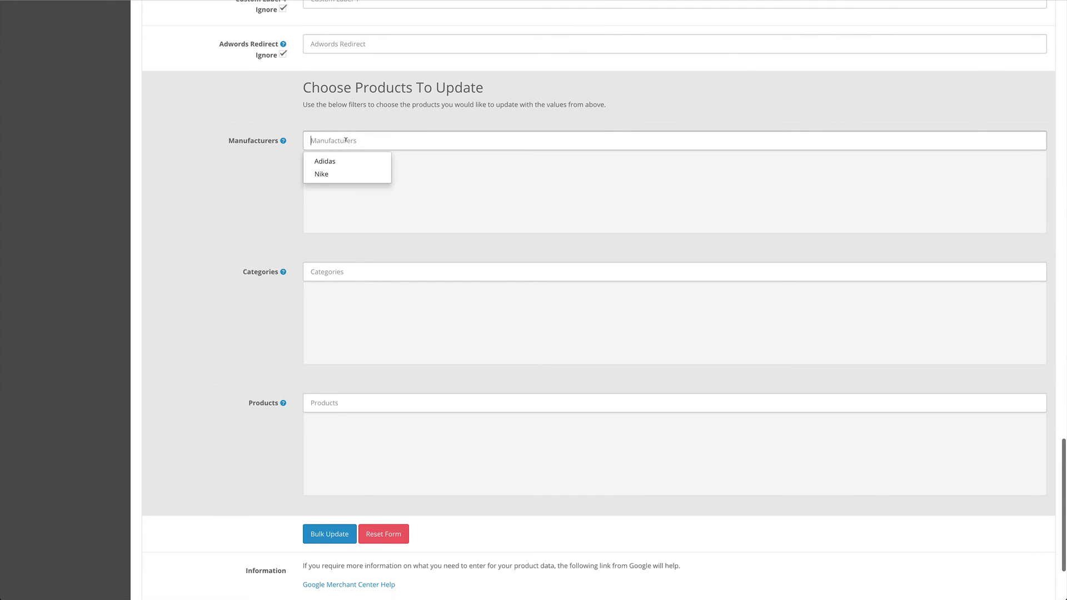
click(327, 162)
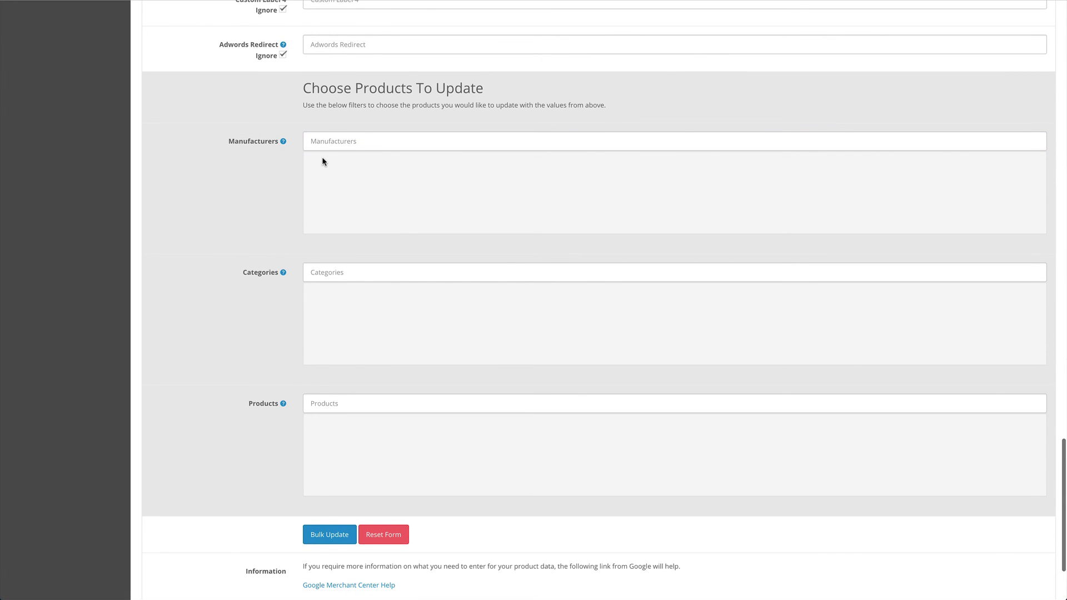
click(314, 137)
click(318, 166)
click(320, 143)
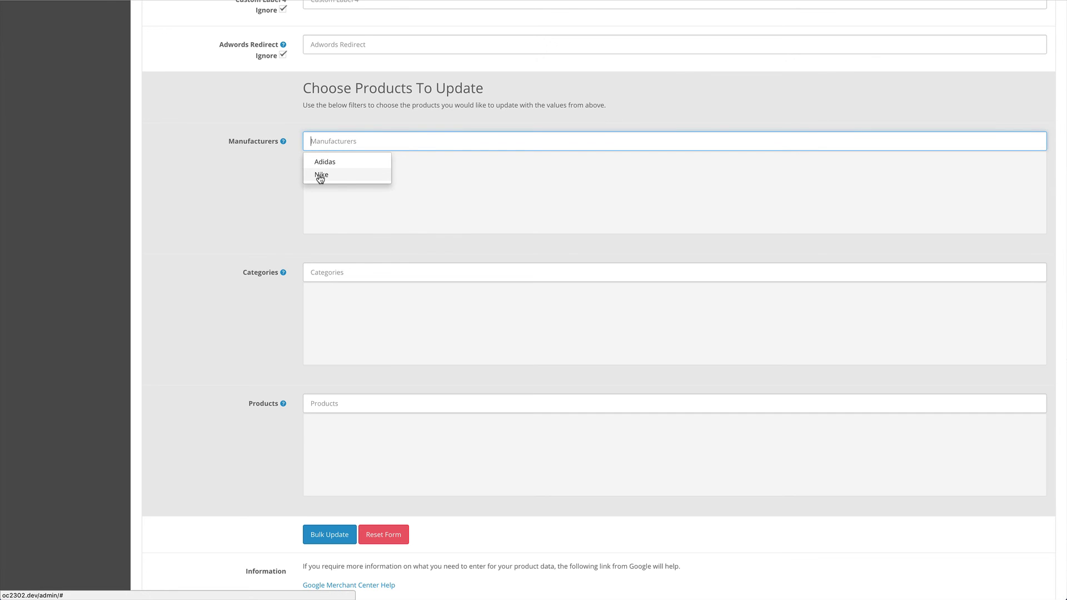
click(321, 173)
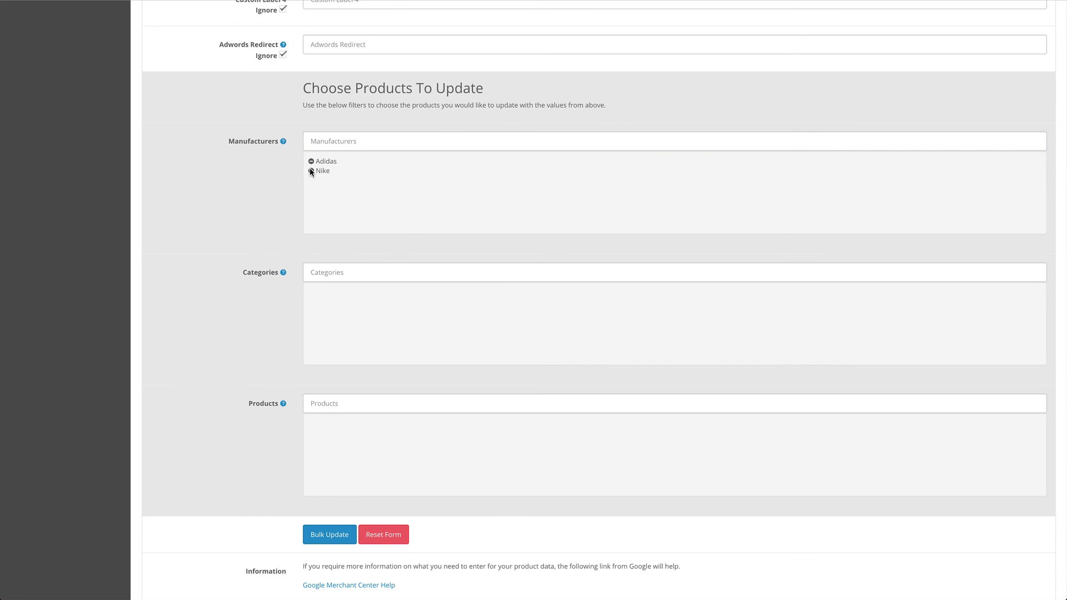
click(318, 273)
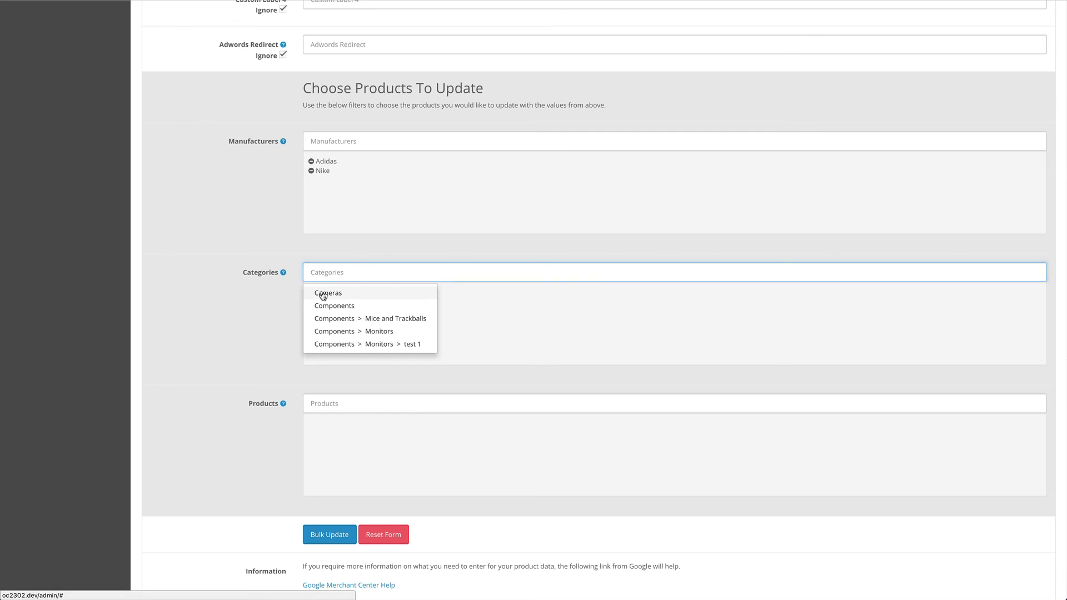
Add Cameras and Components to the Categories filter.
click(323, 293)
click(311, 272)
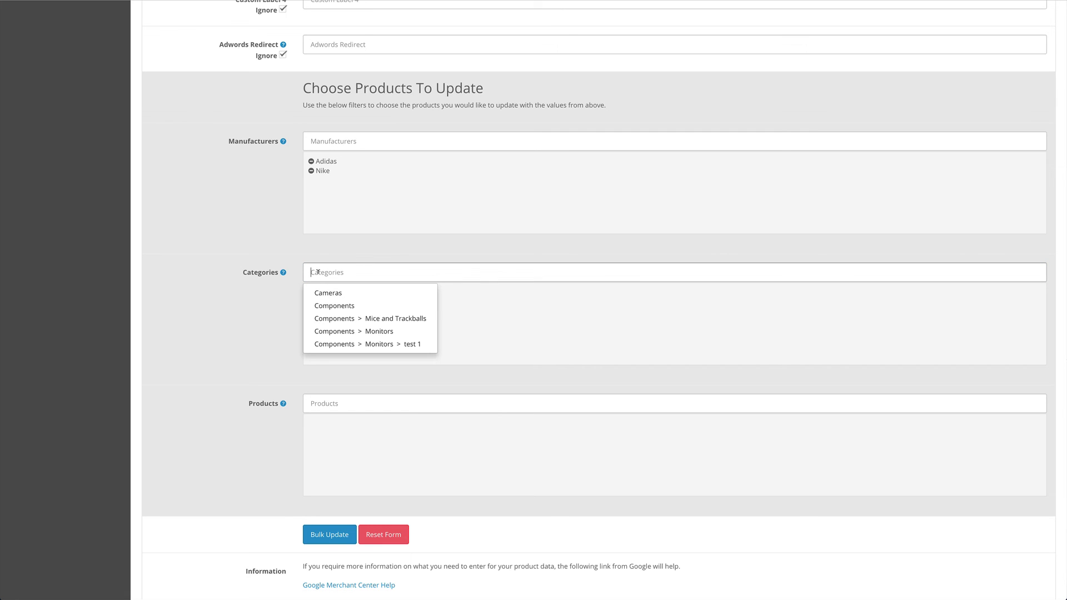
click(320, 306)
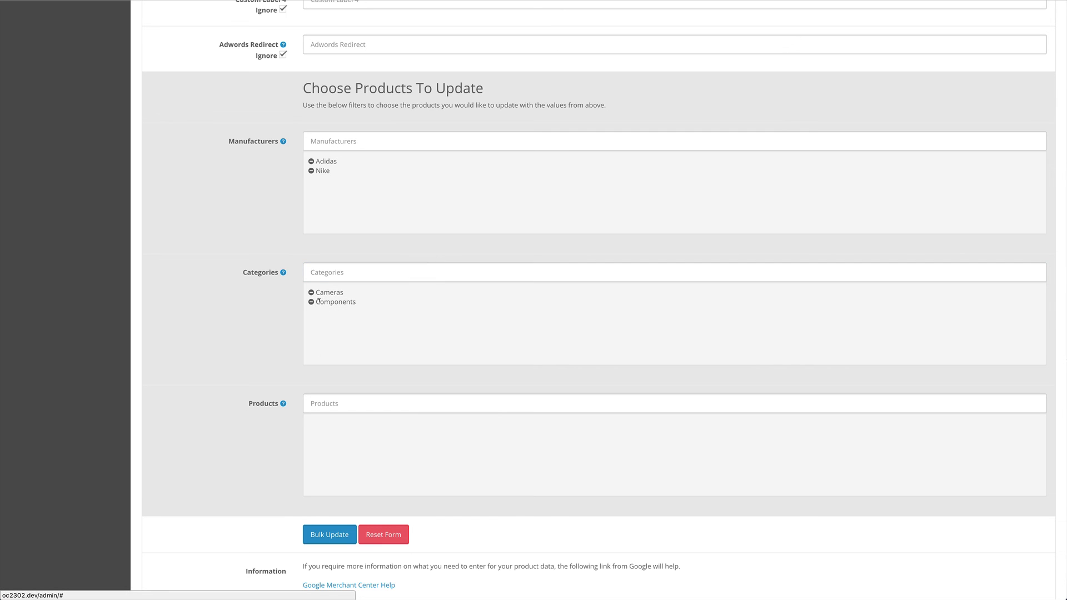
Add Apple Cinema 30" to the Products filter.
click(320, 397)
click(321, 422)
click(318, 405)
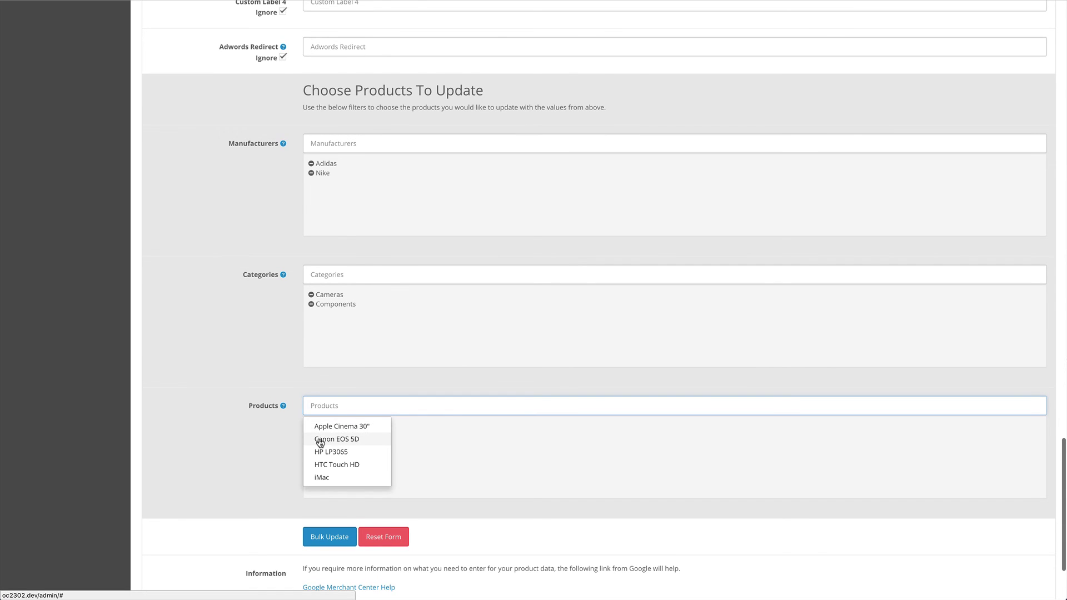
Add Canon EOS 5D alongside Apple Cinema 30" in the bulk update Products filter.
click(320, 441)
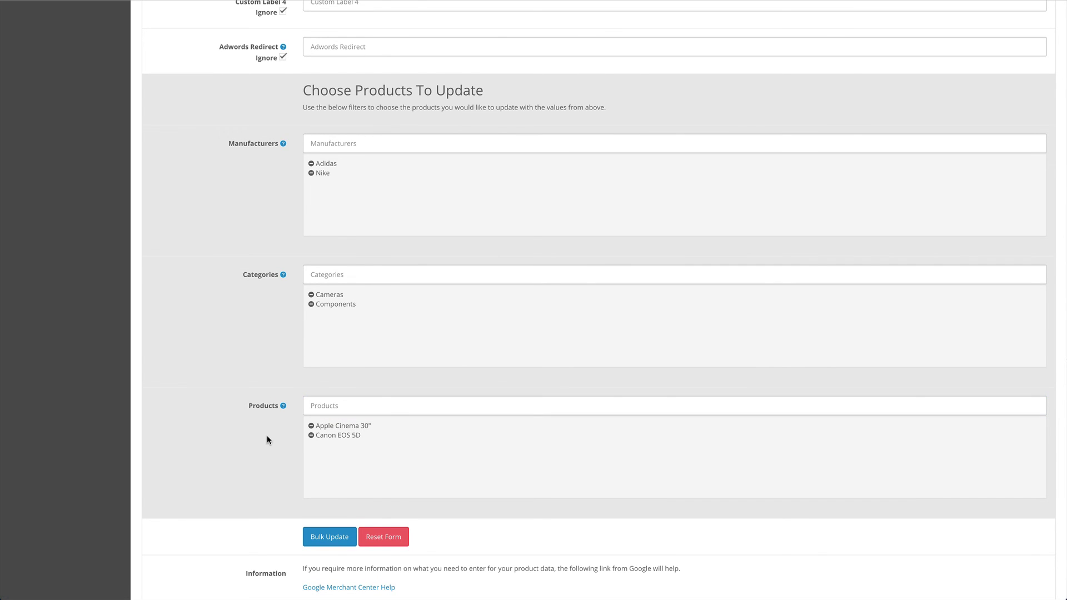
scroll(267, 440, up, 2)
scroll(267, 439, down, 1)
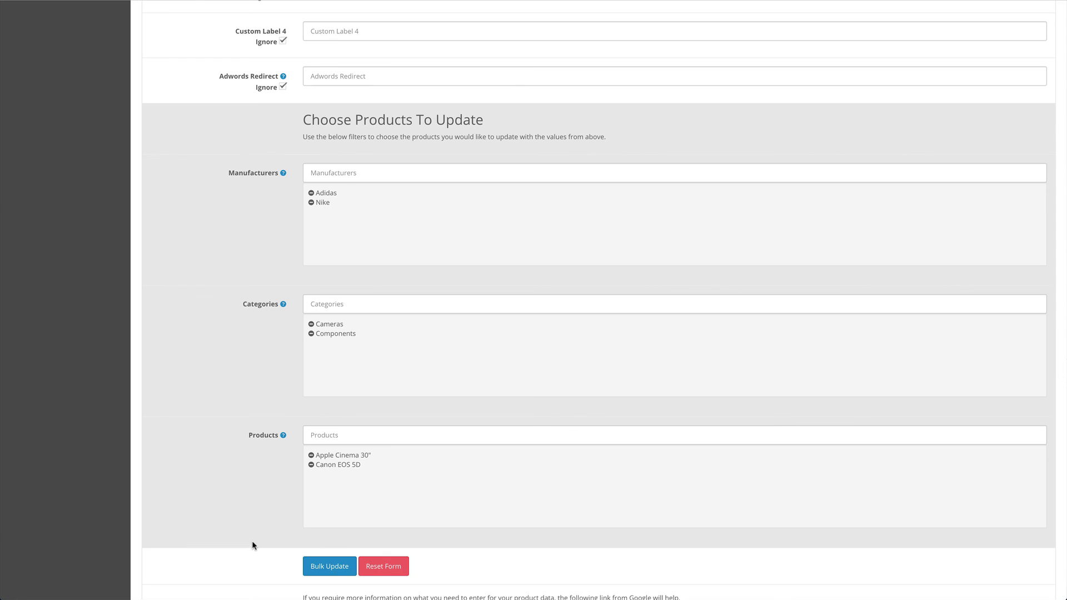
scroll(253, 532, up, 15)
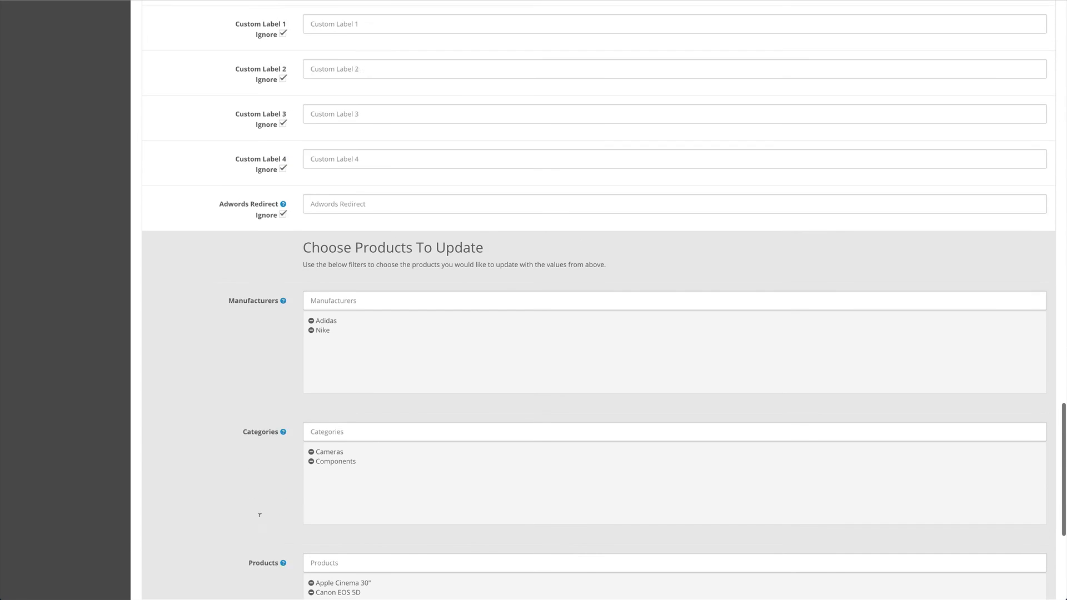
scroll(259, 516, up, 20)
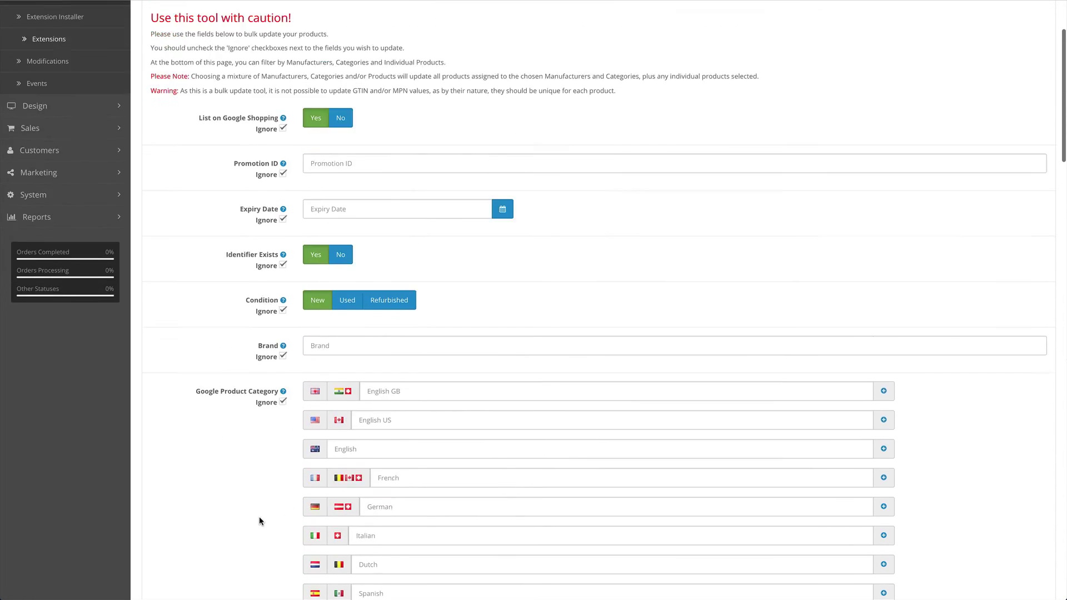